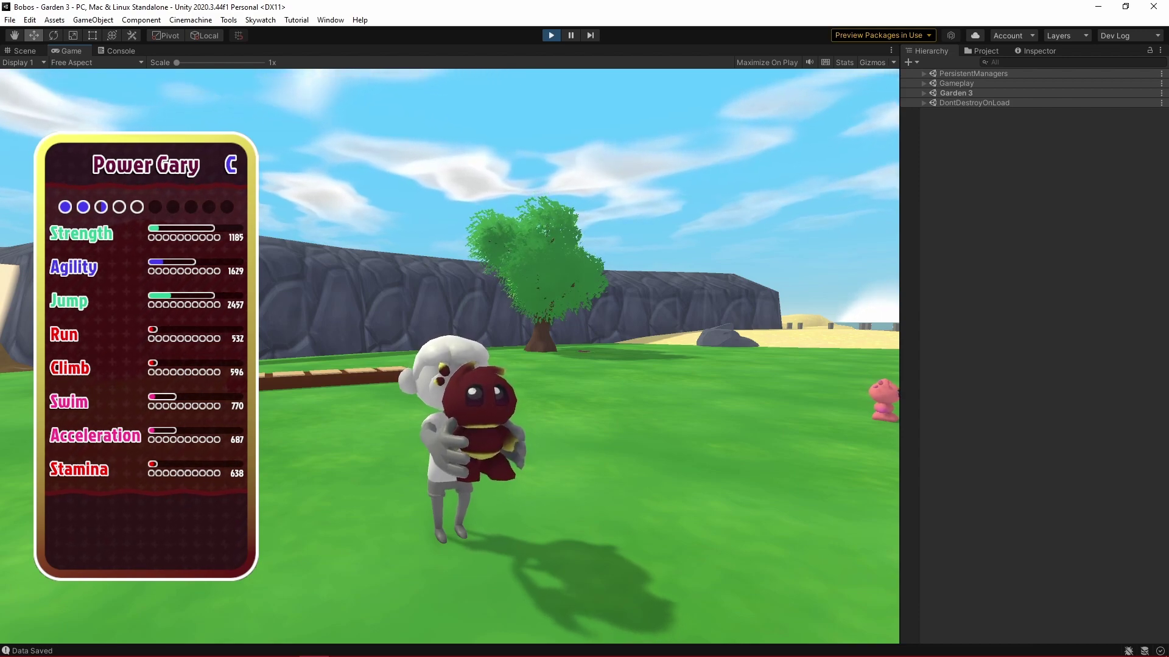
Step: Put Power Gary down on the grass, walk over to the pink creature and pick it up to show its stats
{"action": "key", "text": "e"}
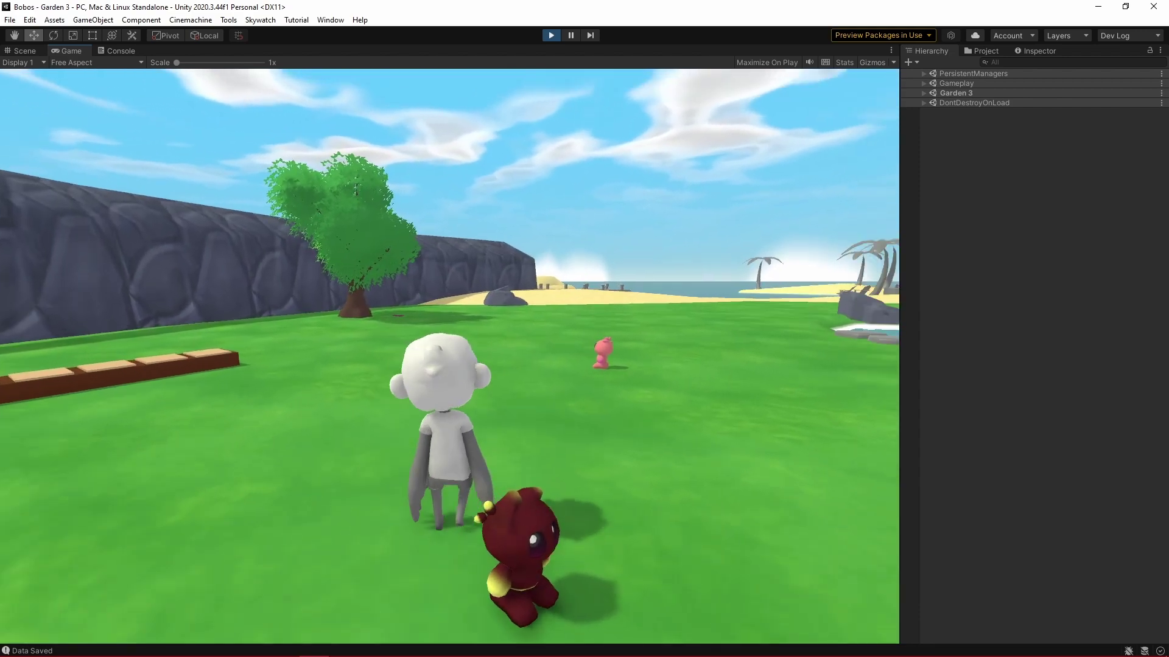
{"action": "key", "text": "w"}
{"action": "key", "text": "w"}
{"action": "key", "text": "e"}
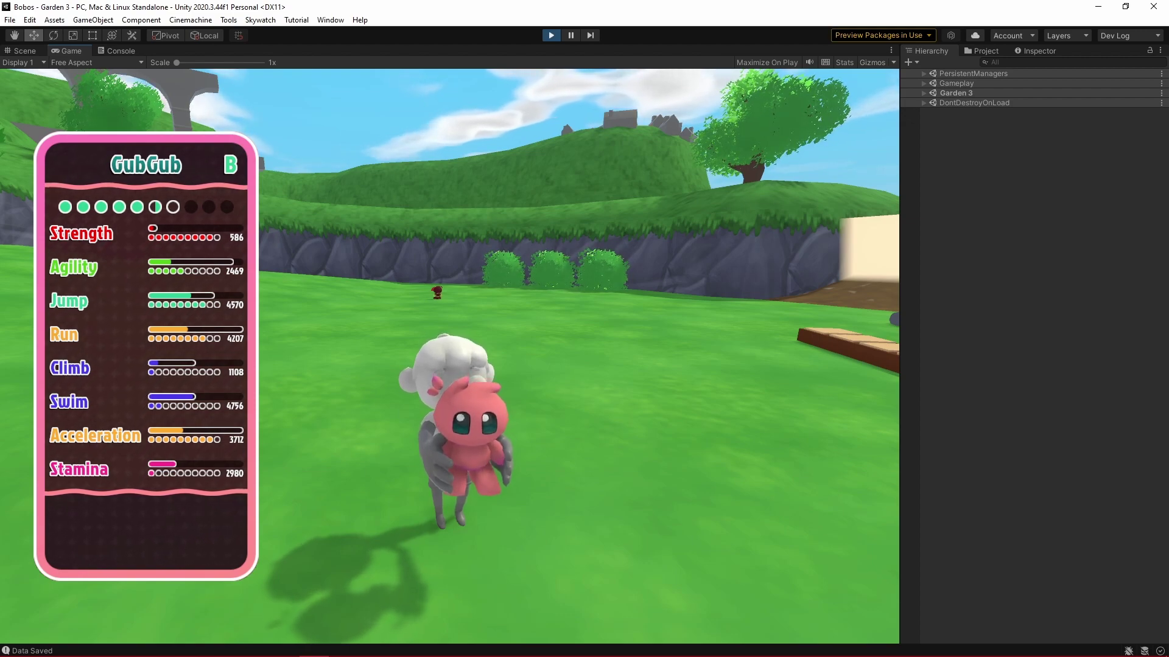
Step: Check the game's pause menu and resume play
{"action": "key", "text": "Escape"}
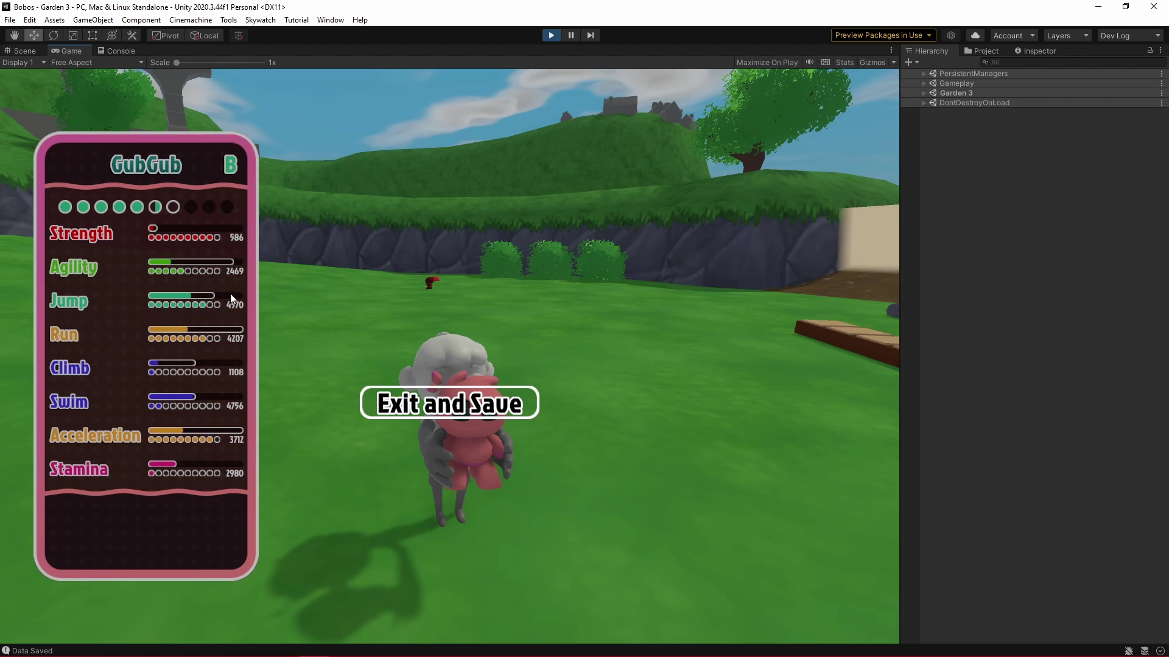
{"action": "key", "text": "Escape"}
{"action": "key", "text": "Escape"}
{"action": "key", "text": "Escape"}
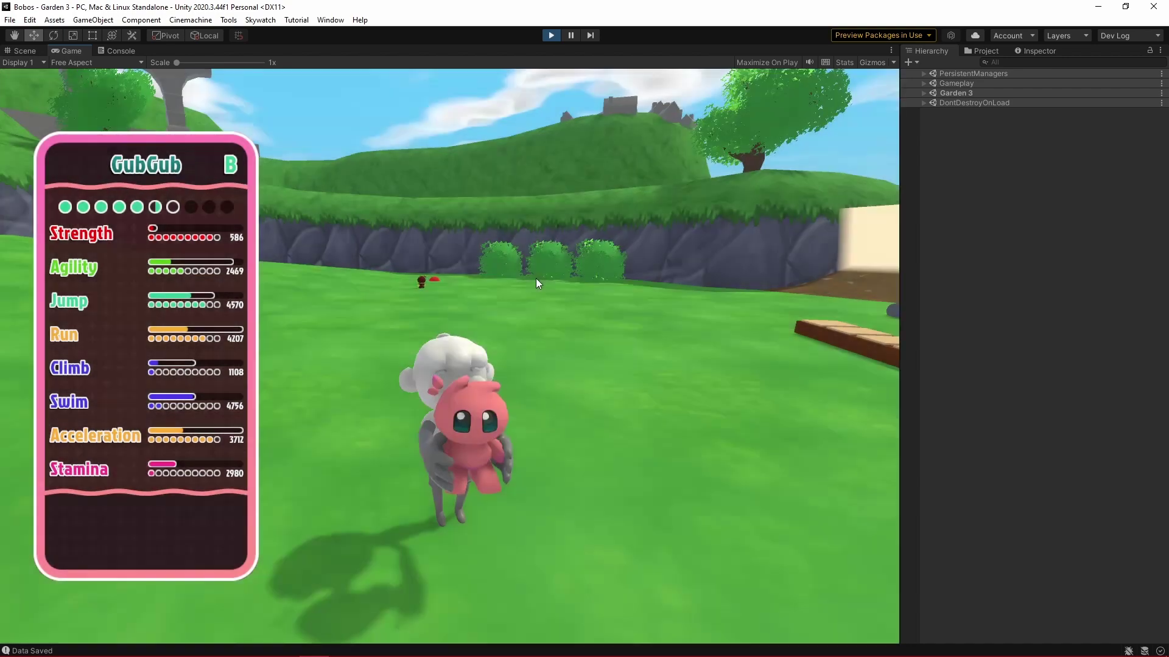
{"action": "left_click", "coordinate": [534, 282]}
Step: Set GubGub down and explore the garden around the wooden planter, the rock wall and the red object near Power Gary
{"action": "key", "text": "a"}
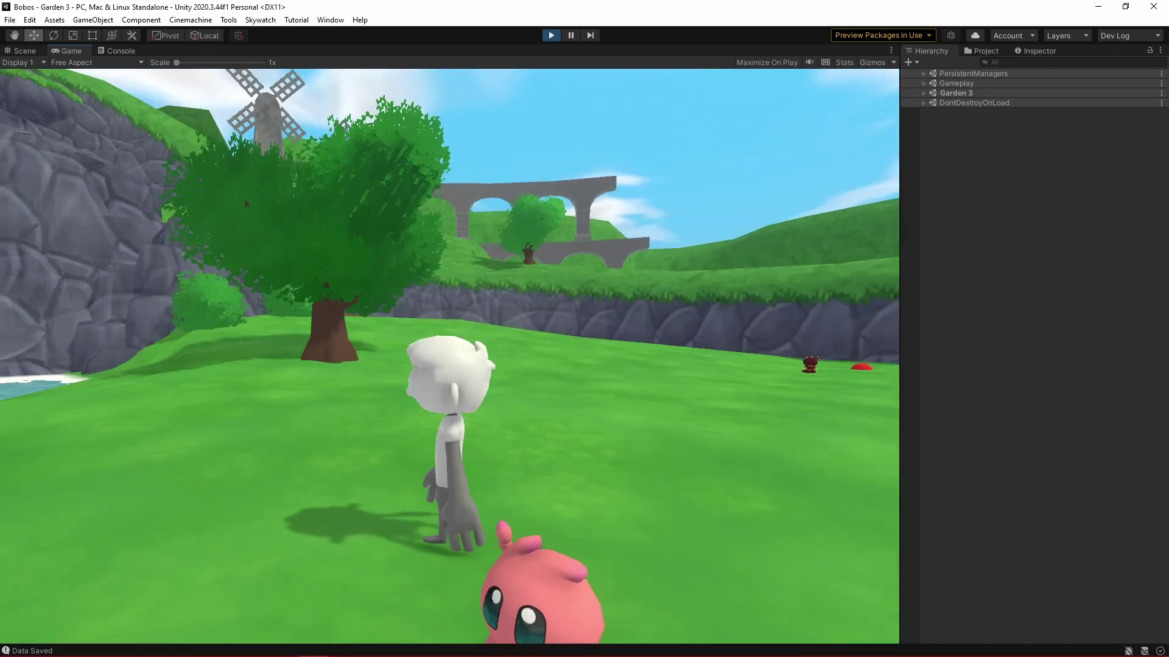
{"action": "key", "text": "w"}
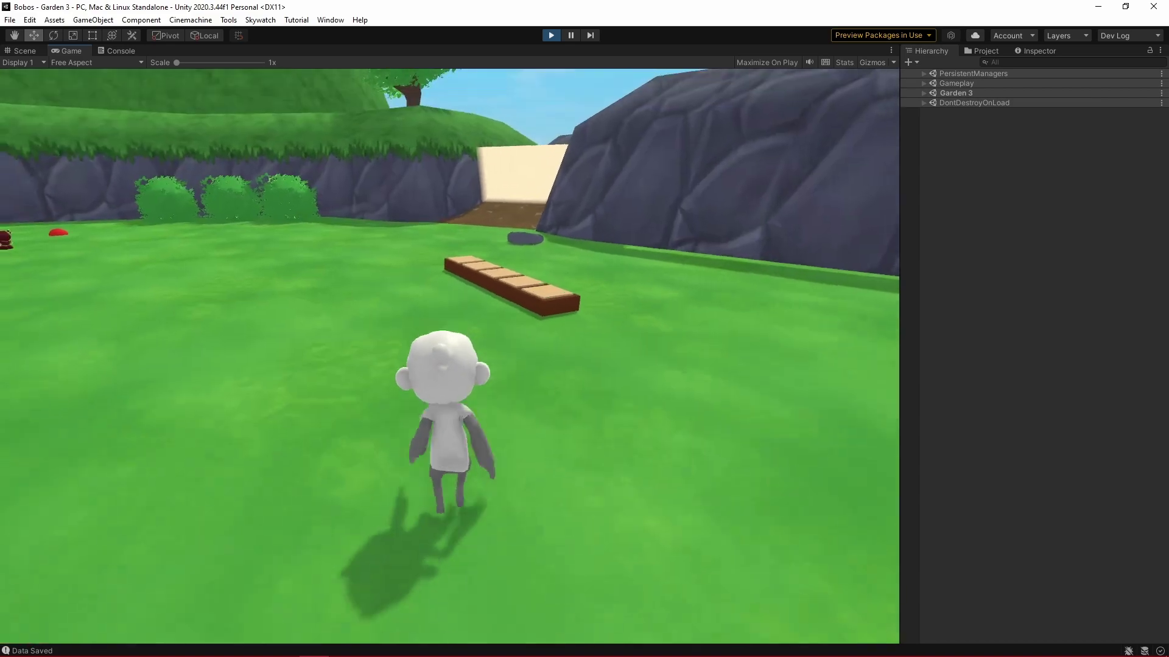
{"action": "key", "text": "w"}
{"action": "key", "text": "space"}
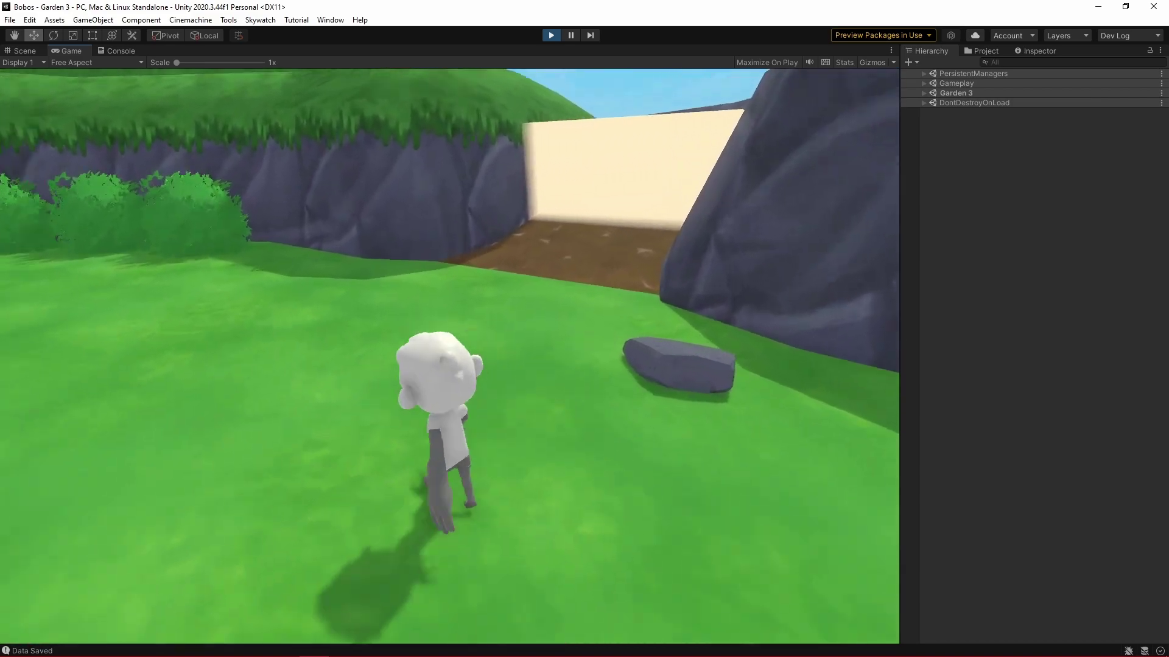
{"action": "key", "text": "w"}
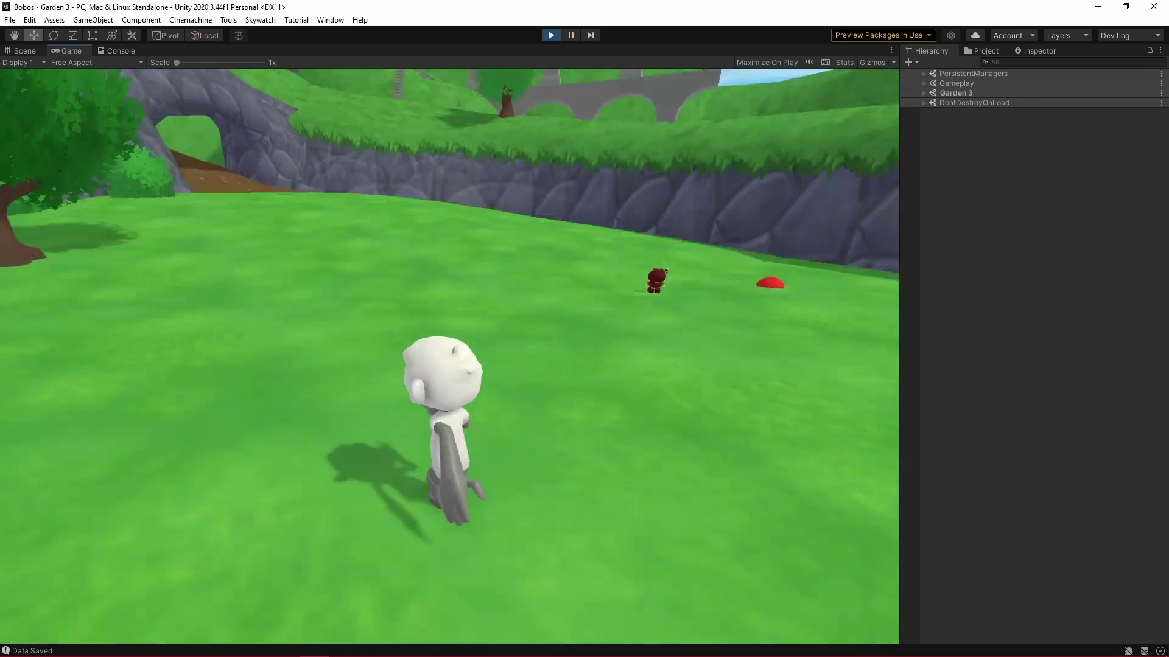
{"action": "key", "text": "w"}
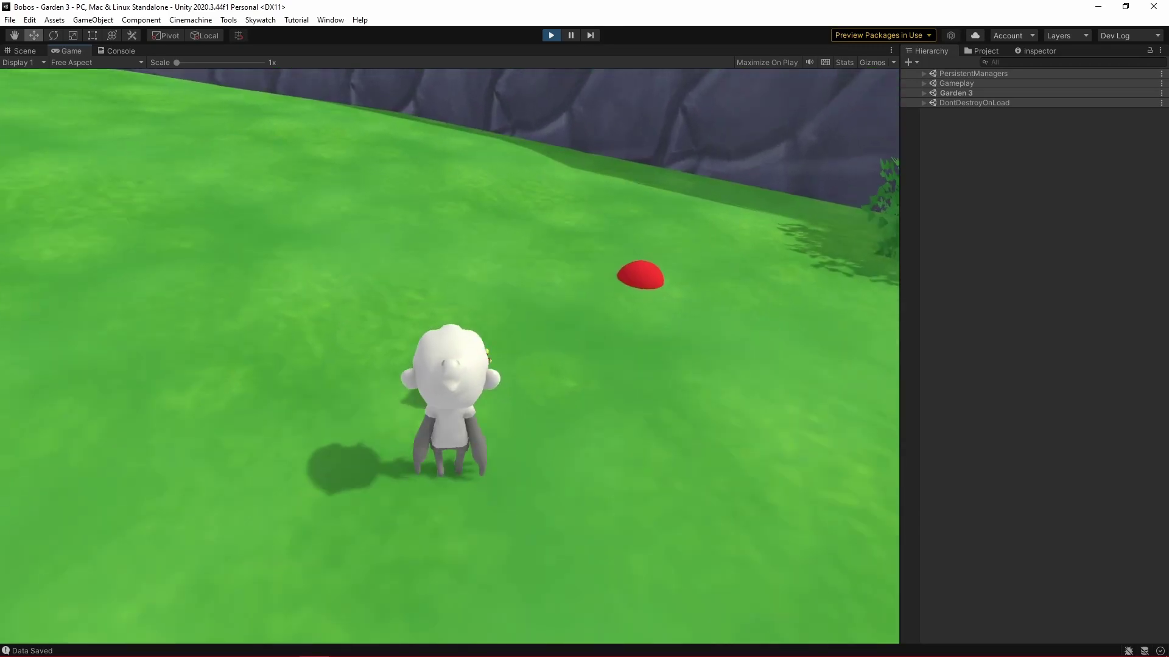
{"action": "key", "text": "s"}
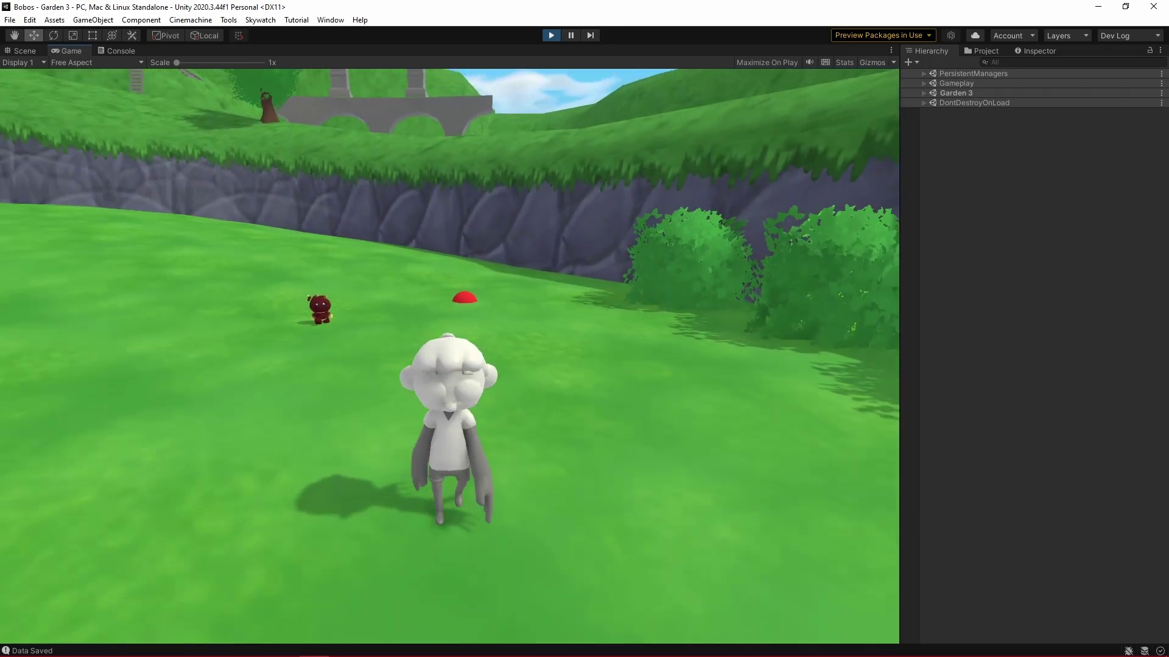
Step: Run through the glowing exit at the end of the dirt path to travel from the garden to the Town
{"action": "key", "text": "w"}
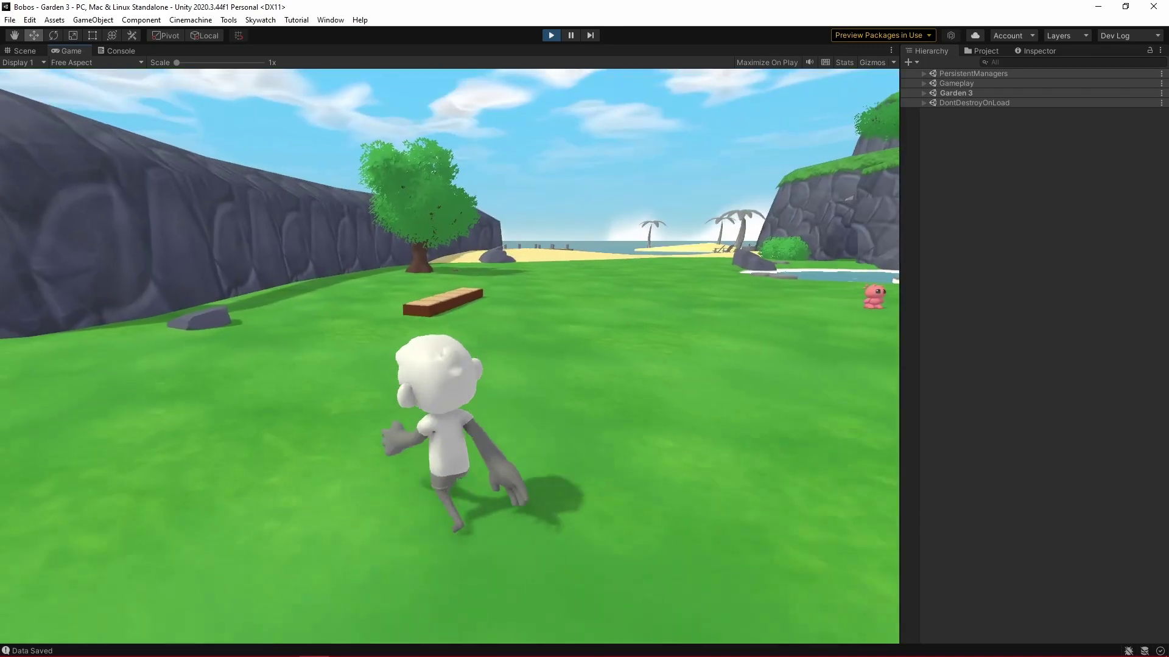
{"action": "key", "text": "w"}
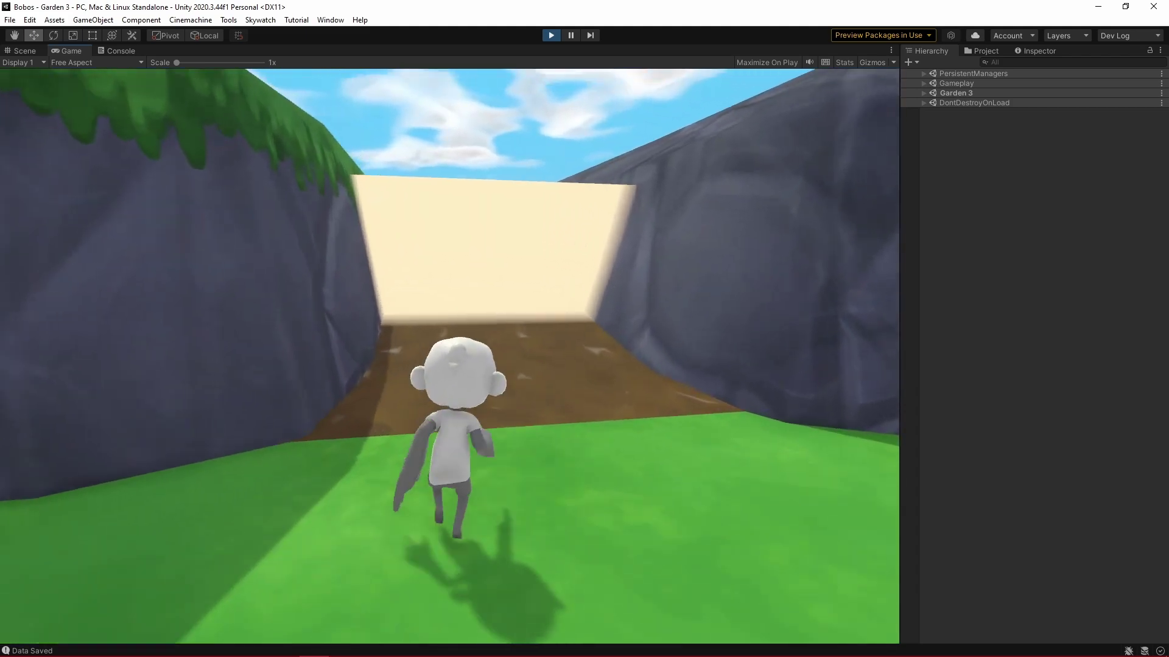
{"action": "key", "text": "w"}
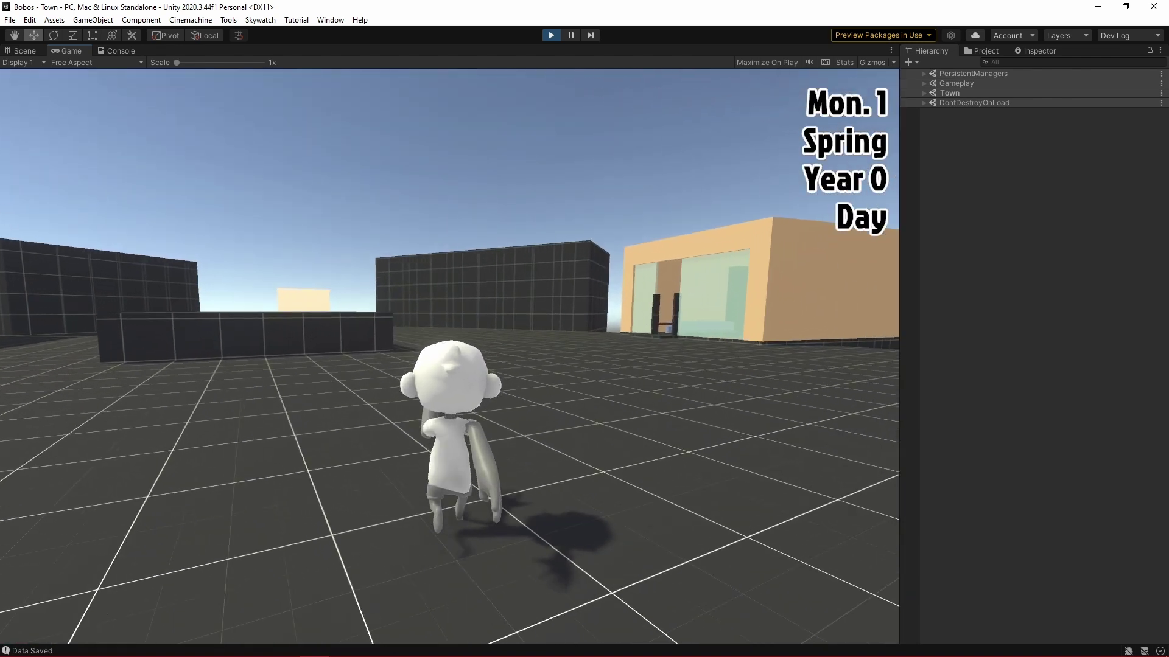
Step: Cross the town past the low raised platform and enter the orange shop with the glass front
{"action": "key", "text": "w"}
{"action": "key", "text": "space"}
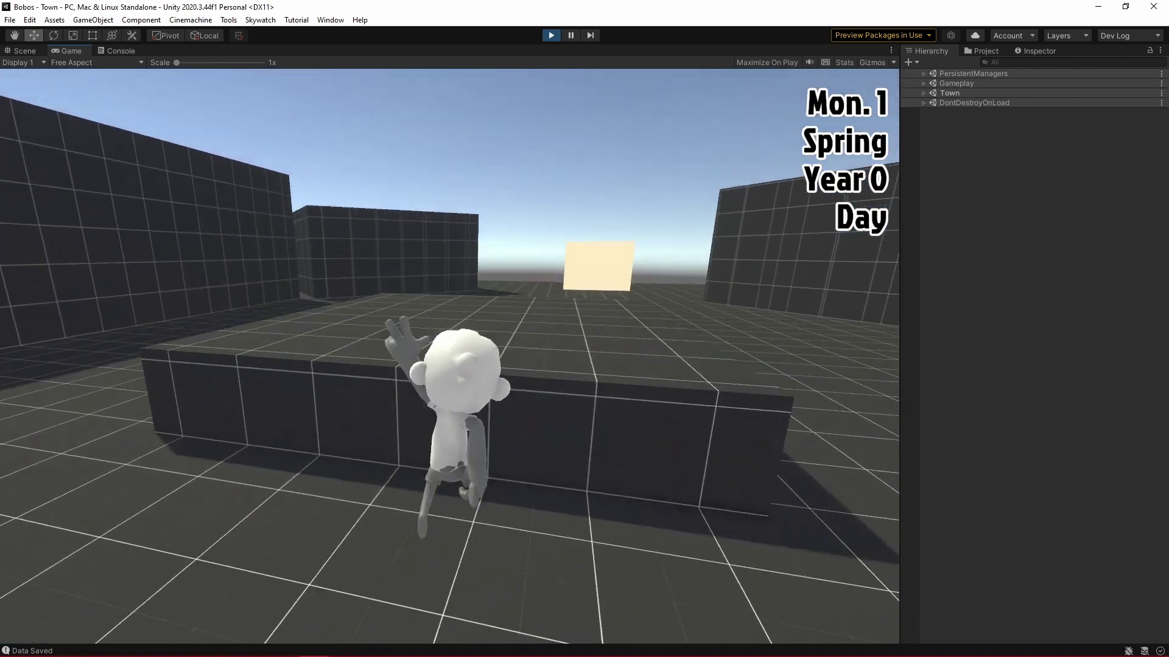
{"action": "key", "text": "w"}
{"action": "key", "text": "w"}
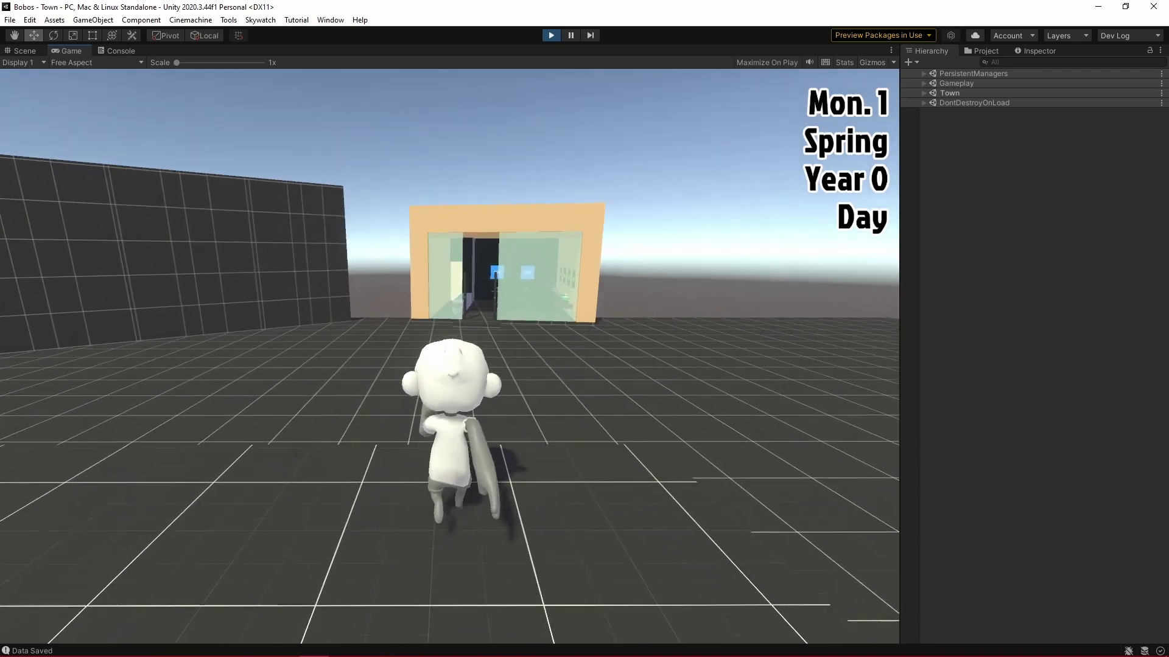
{"action": "key", "text": "space"}
{"action": "key", "text": "w"}
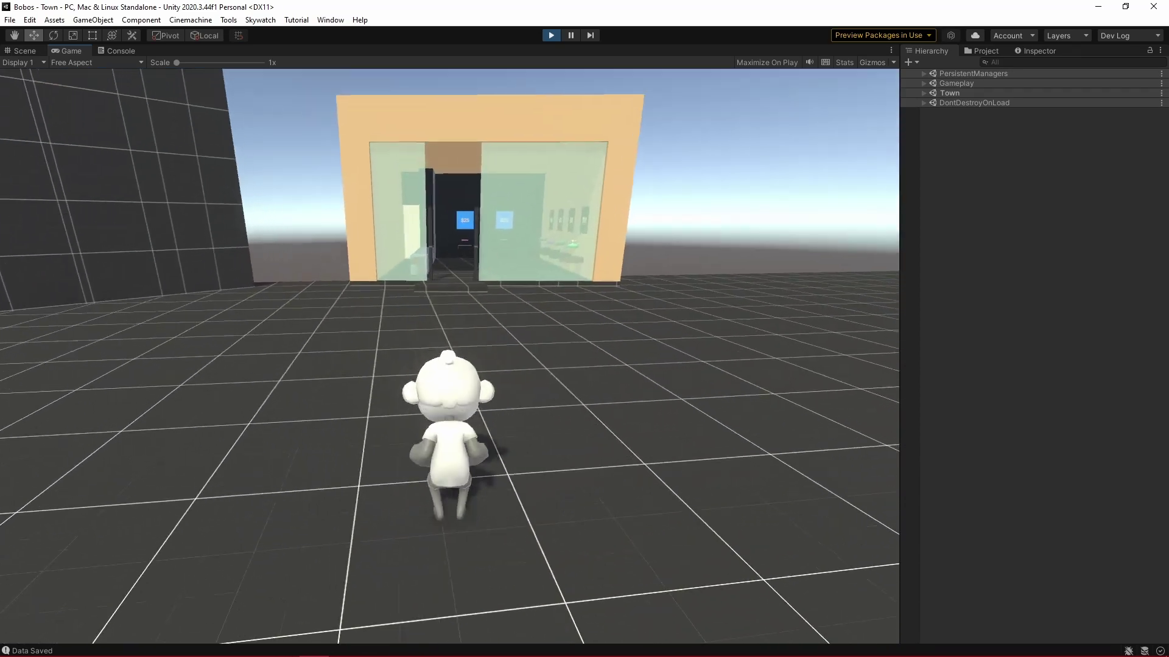
{"action": "key", "text": "w"}
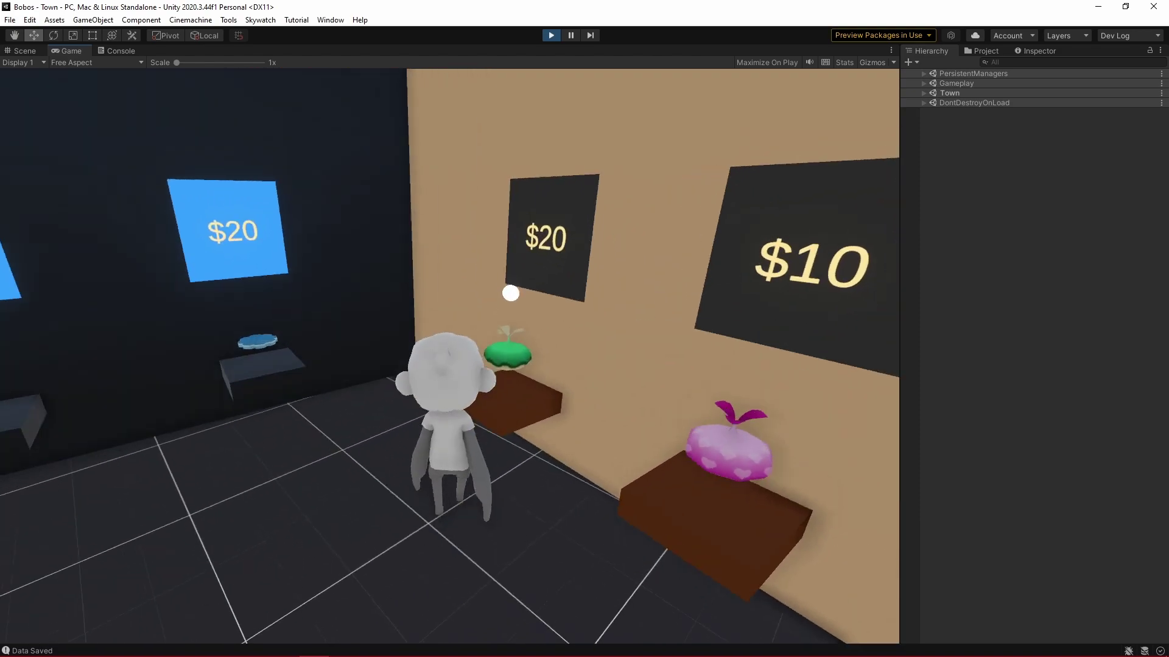
Step: Buy the $10 pink fruit and the $20 green fruit beside it from the shop's wall displays
{"action": "key", "text": "s"}
{"action": "key", "text": "w"}
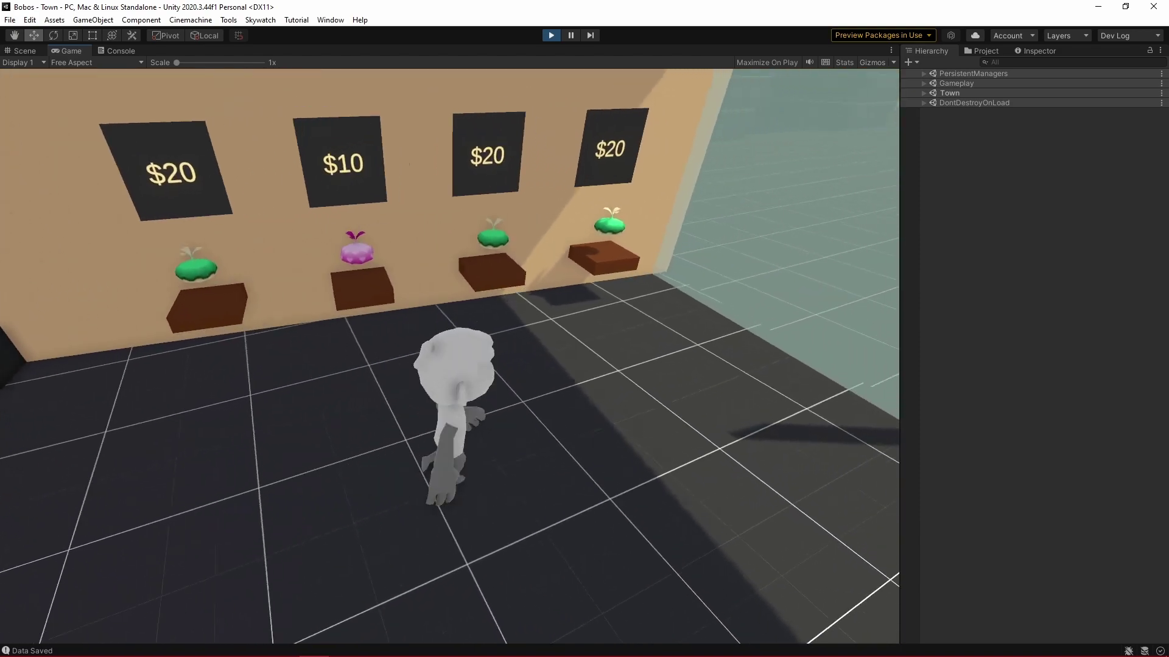
{"action": "key", "text": "e"}
{"action": "key", "text": "w"}
{"action": "key", "text": "e"}
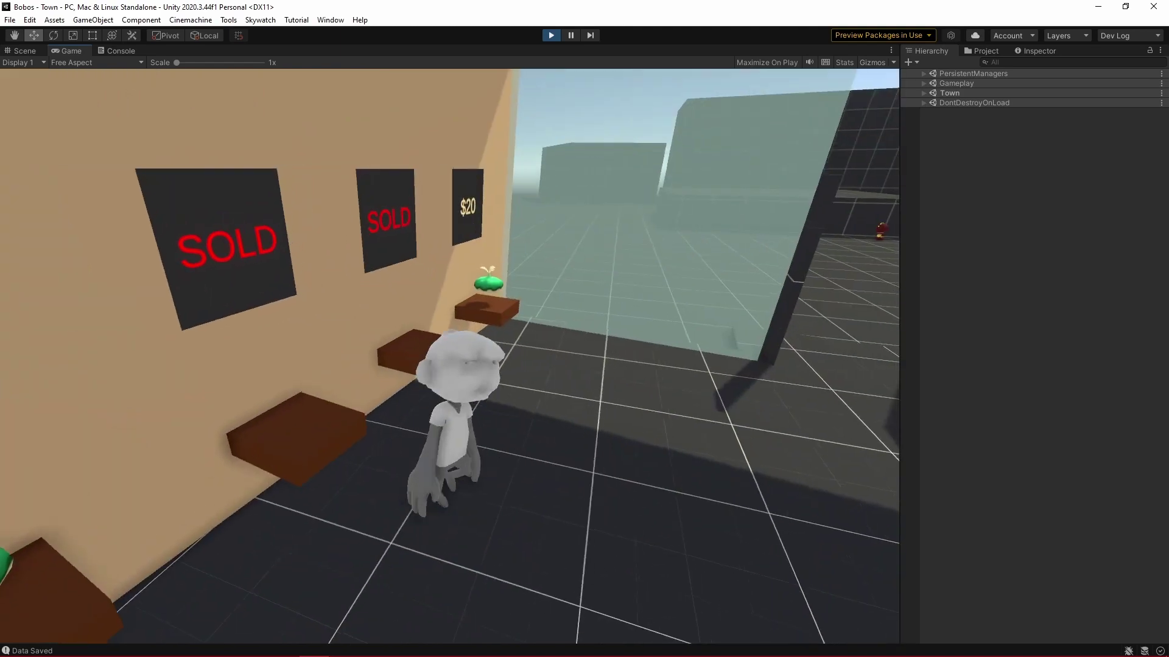
Step: Leave the shop through its front doorway and travel back across town to the garden
{"action": "key", "text": "w"}
{"action": "key", "text": "w"}
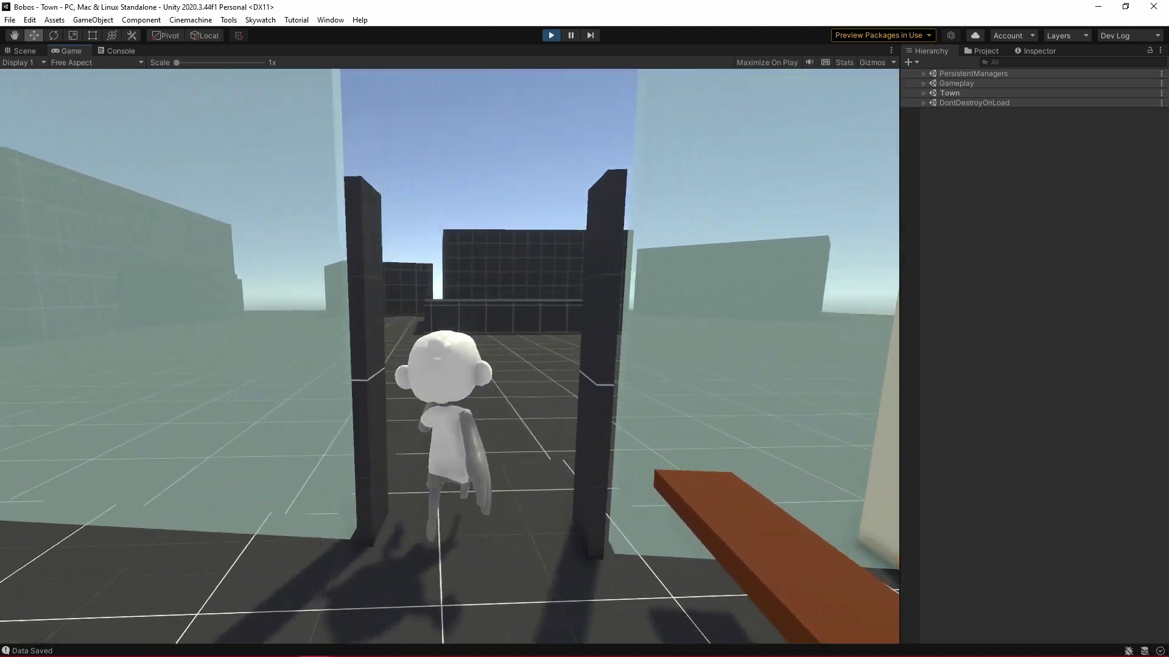
{"action": "key", "text": "w"}
{"action": "key", "text": "a"}
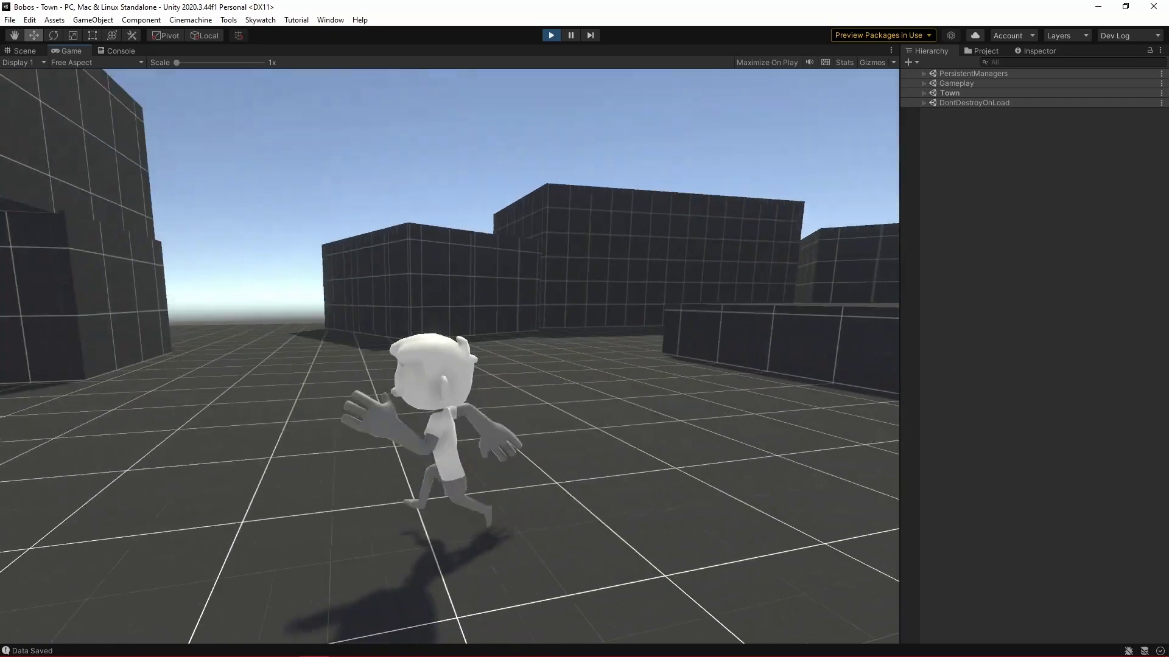
{"action": "key", "text": "w"}
{"action": "key", "text": "w"}
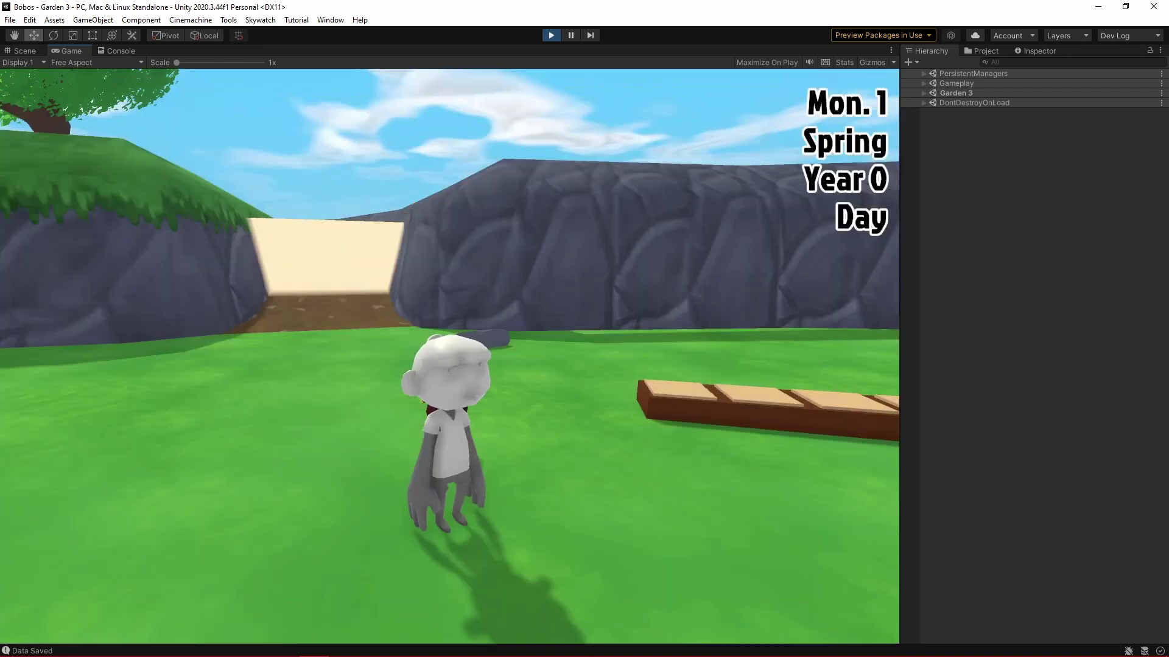
Step: Feed the purchased green fruit to Power Gary and approach the pink fruit lying on the garden grass
{"action": "key", "text": "s"}
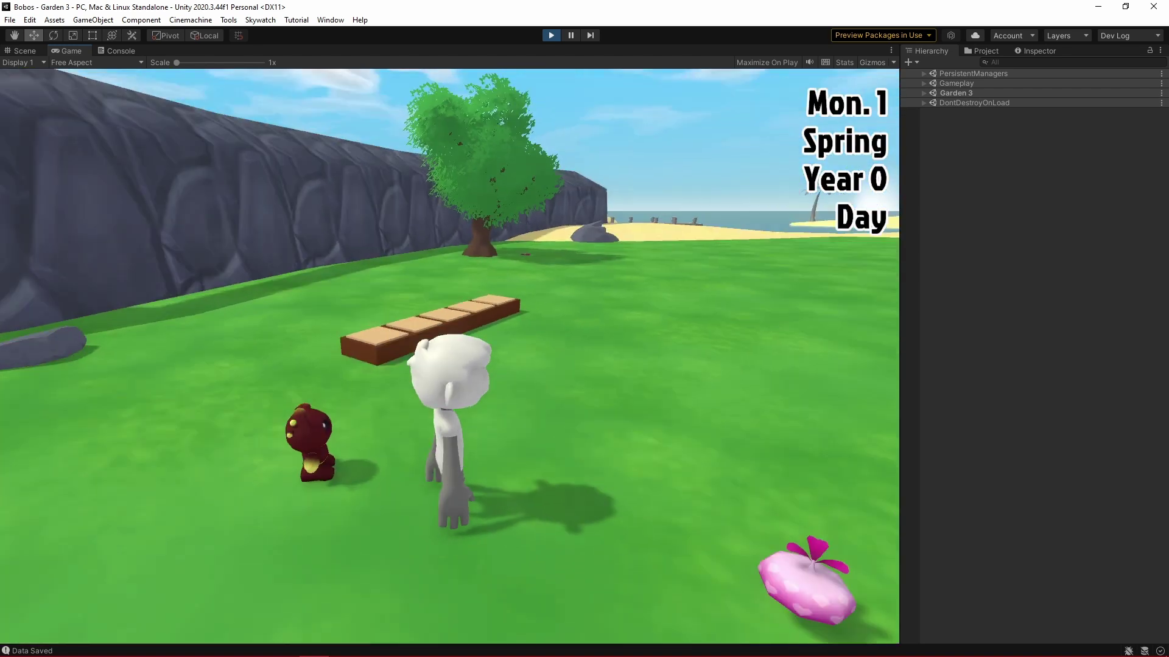
{"action": "key", "text": "w"}
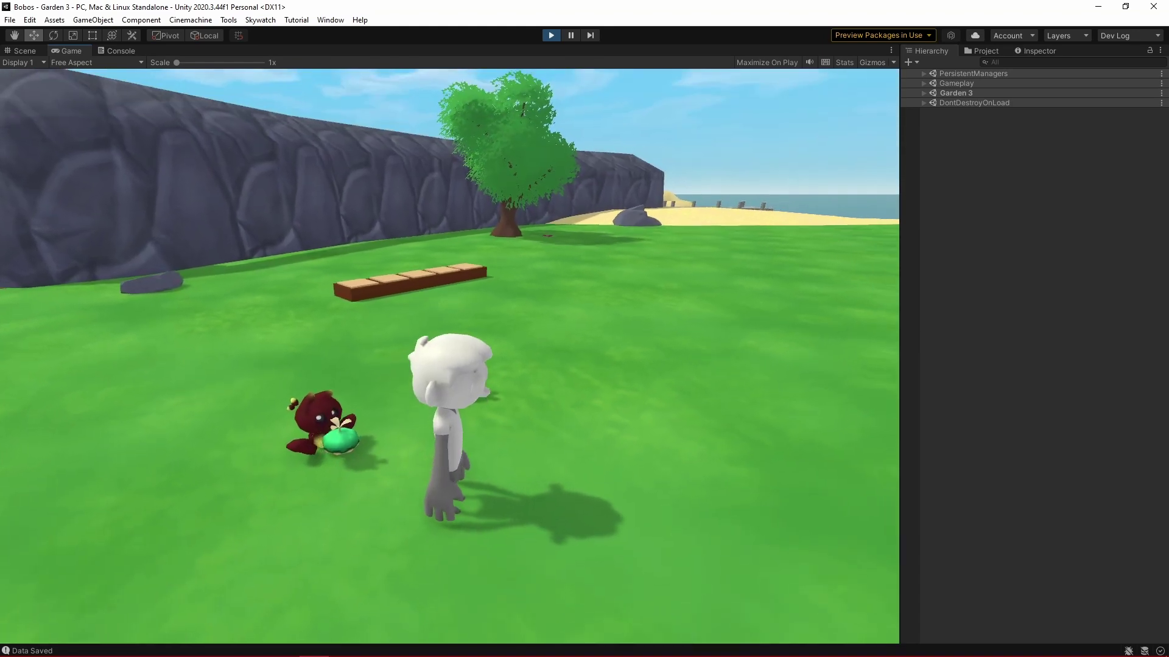
{"action": "key", "text": "s"}
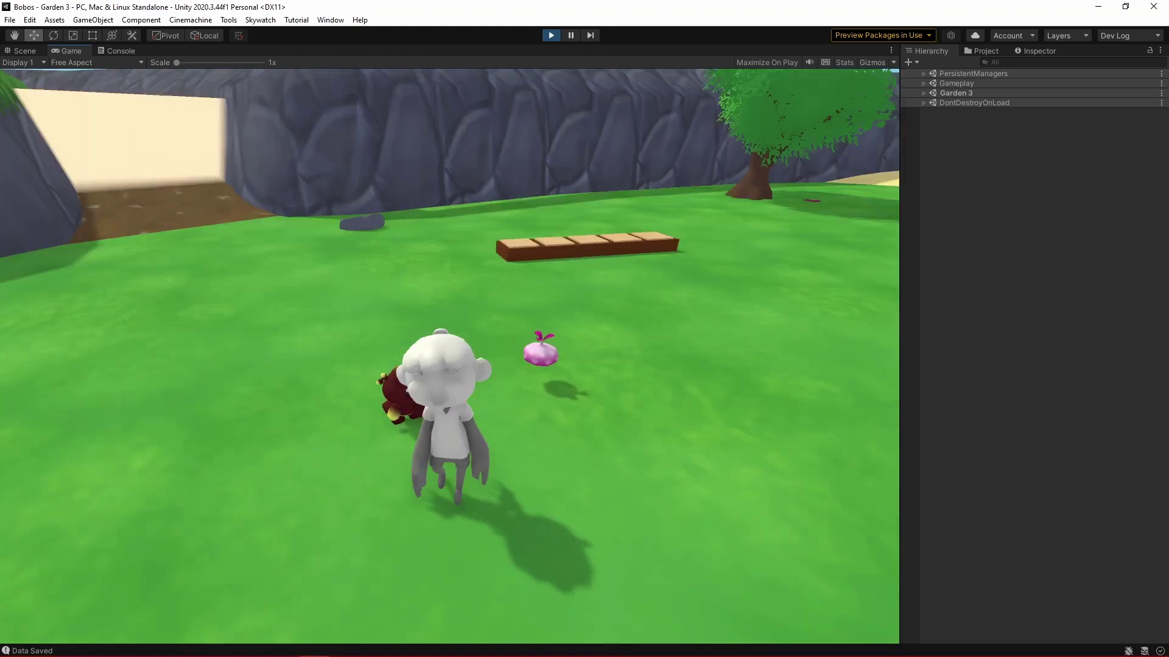
{"action": "key", "text": "e"}
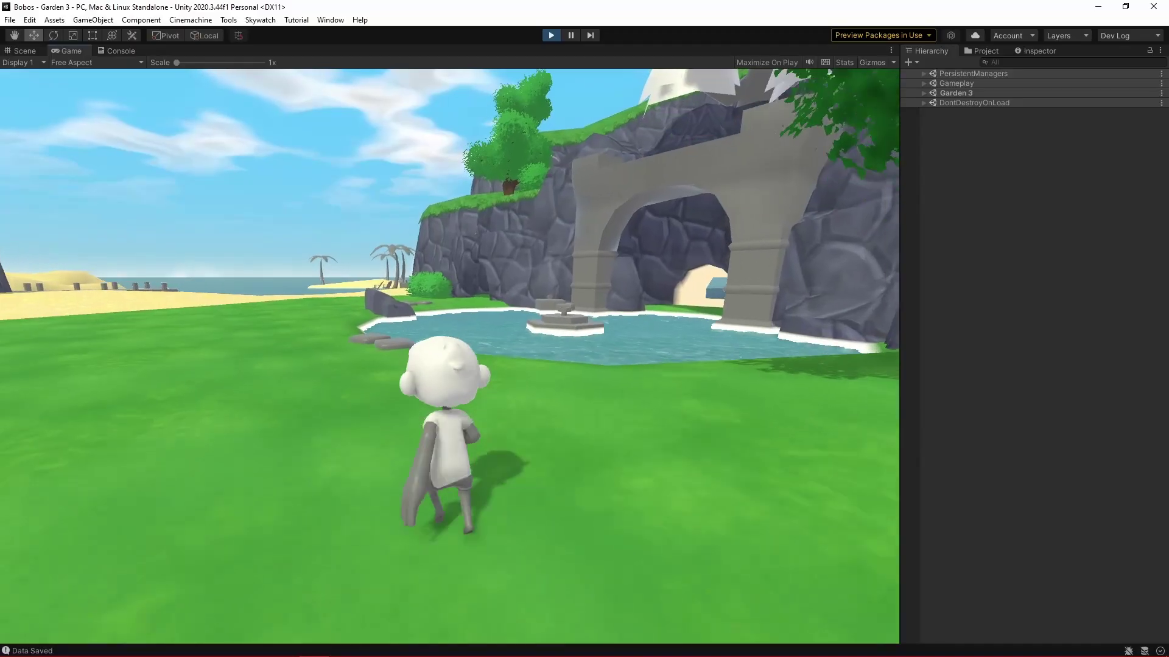
Step: Walk past the pond and through the cave's glowing exit to travel from the garden to the Forest
{"action": "key", "text": "w"}
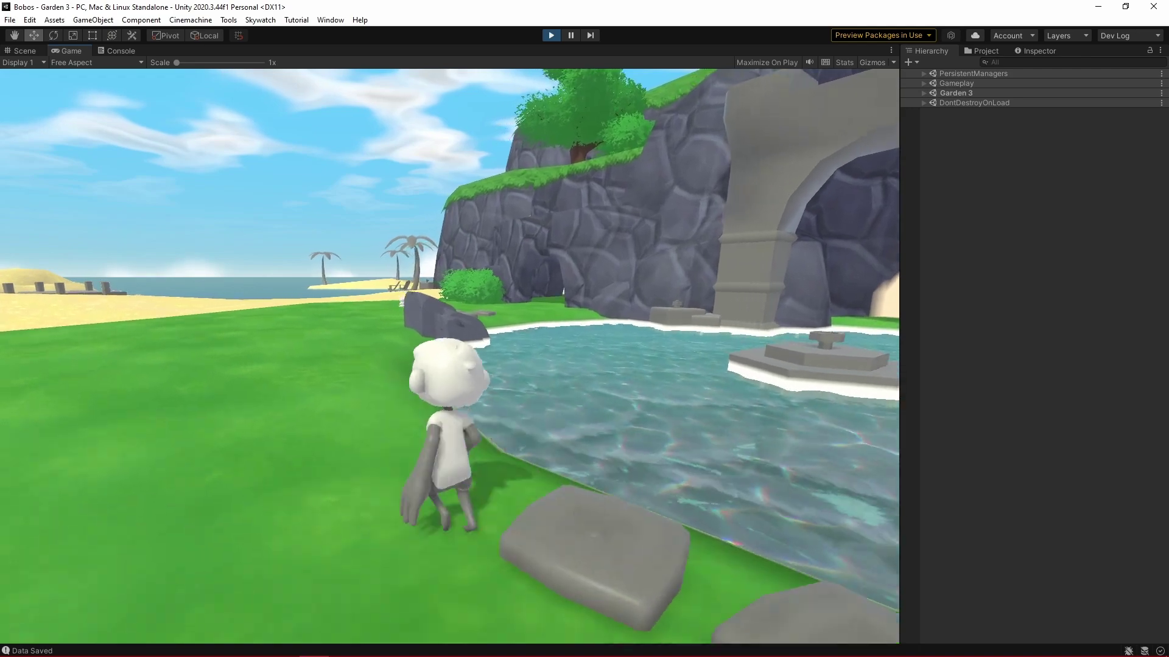
{"action": "key", "text": "w"}
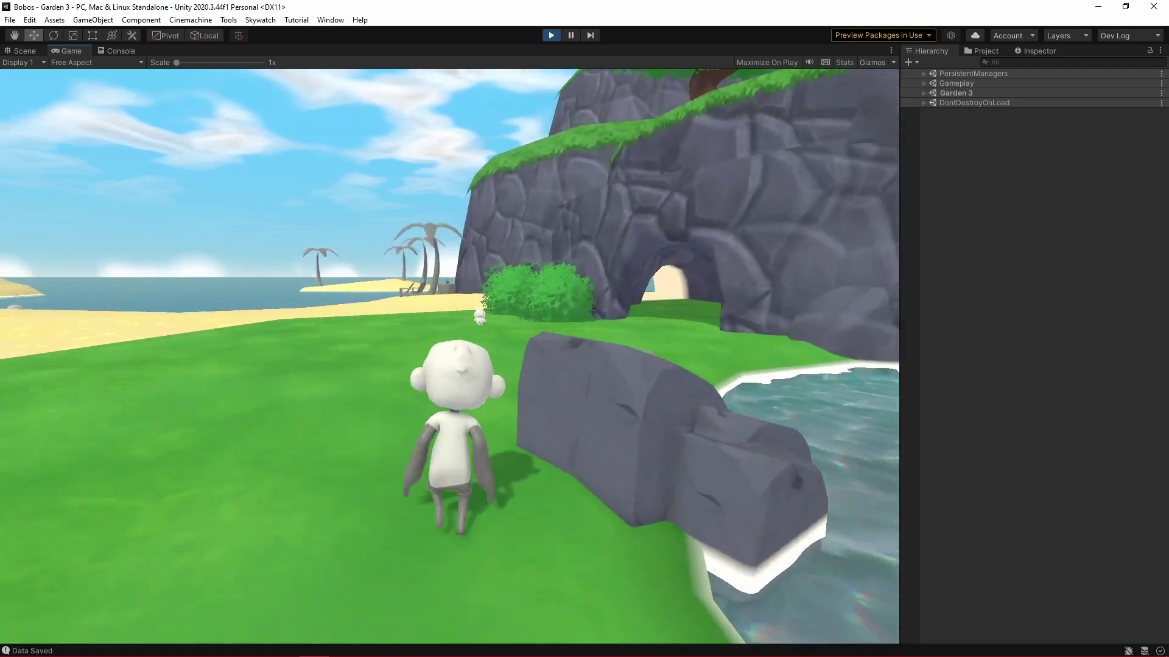
{"action": "key", "text": "w"}
{"action": "key", "text": "space"}
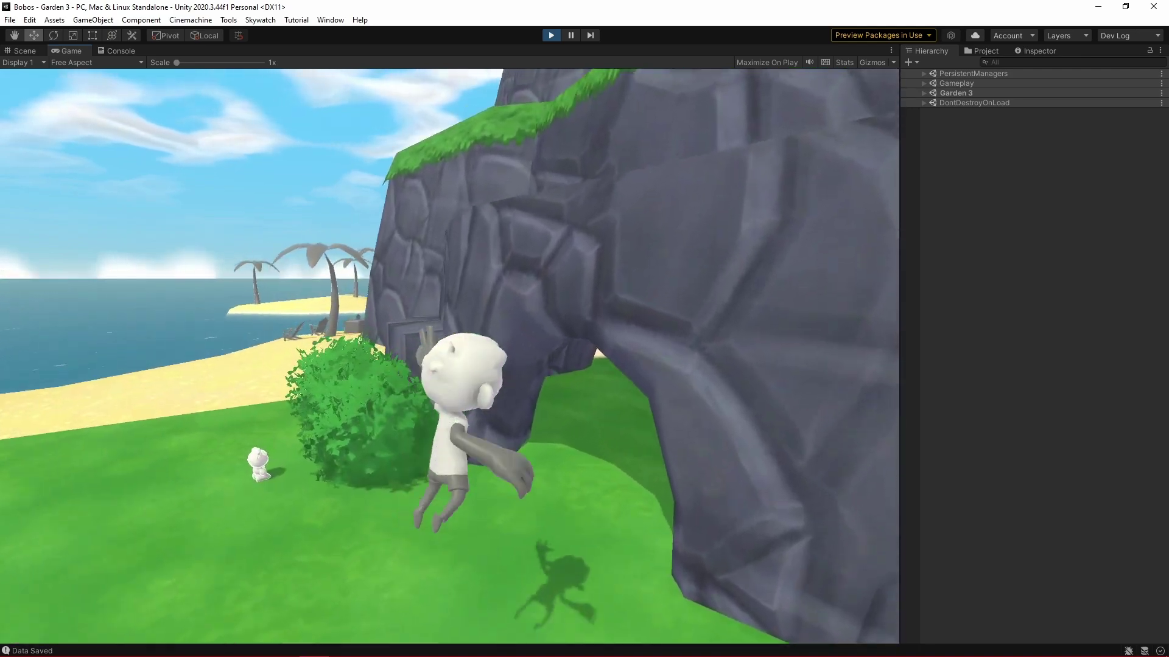
{"action": "key", "text": "w"}
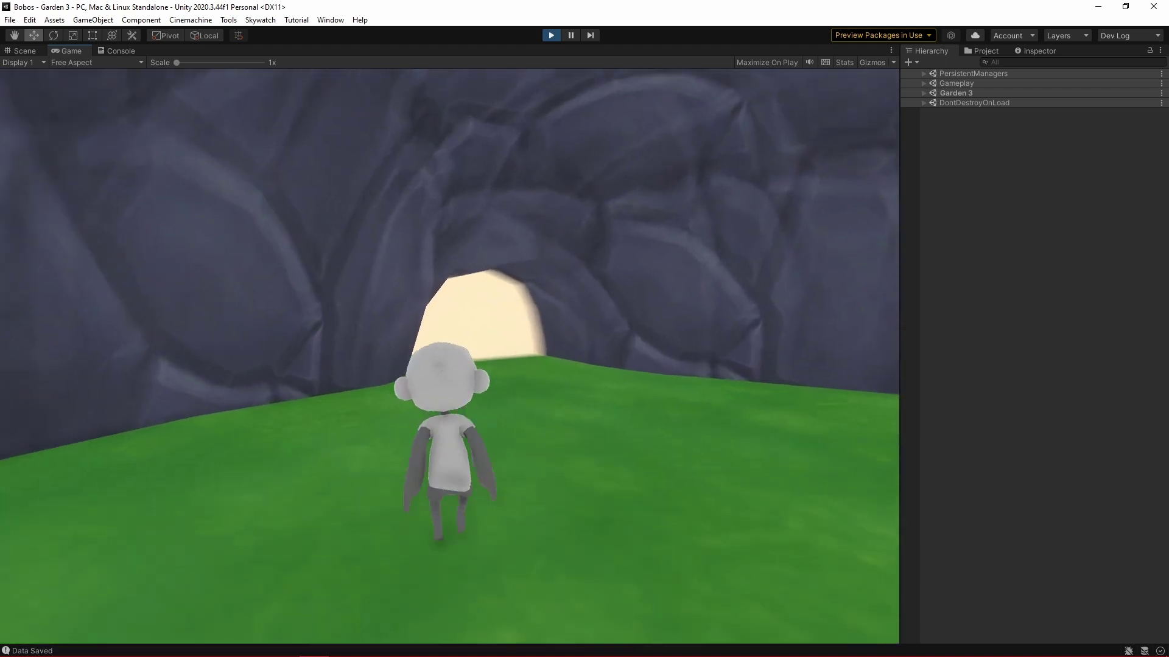
{"action": "key", "text": "w"}
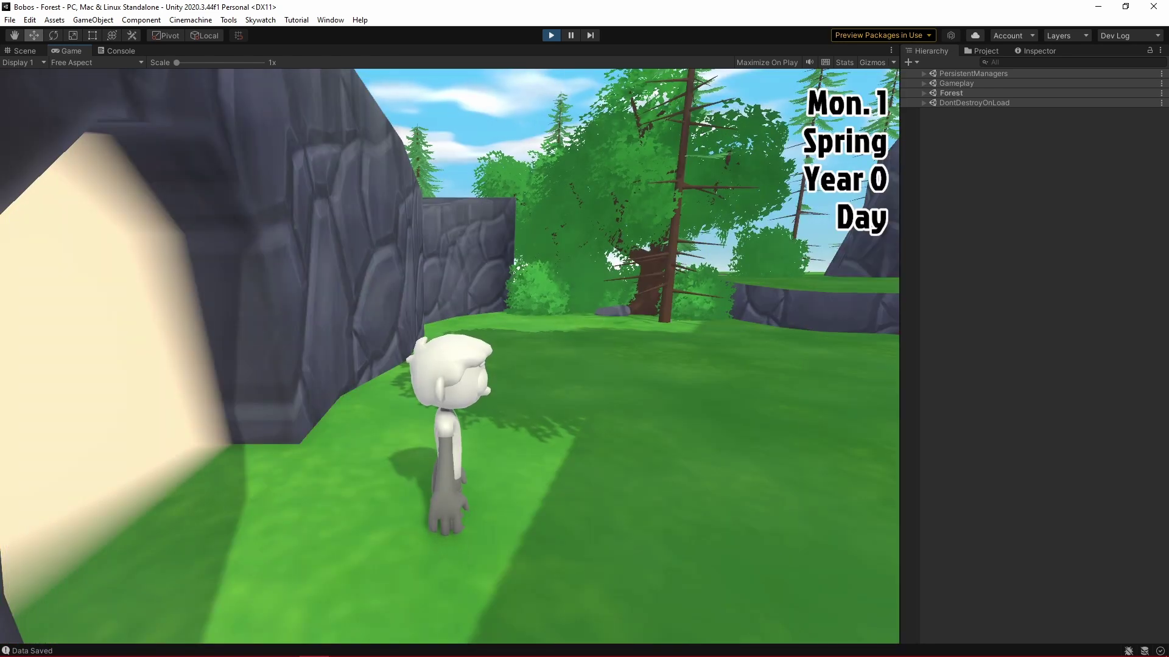
Step: Approach the yellow creature near the rock ledge in the Forest and pick it up to show its stats
{"action": "key", "text": "w"}
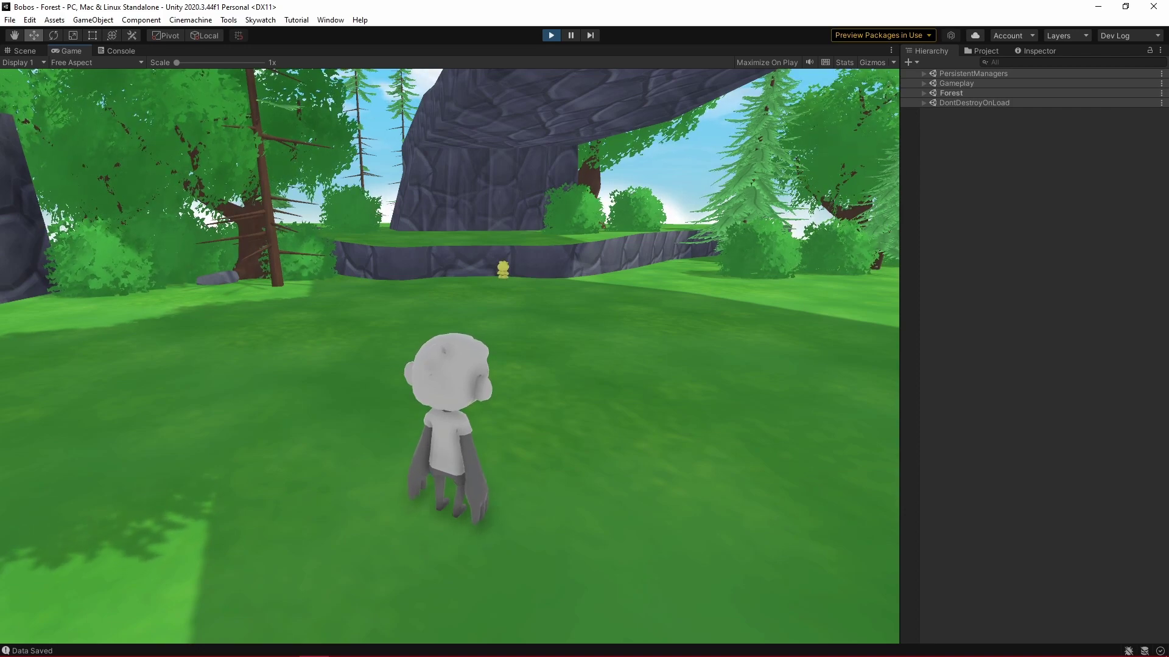
{"action": "key", "text": "w"}
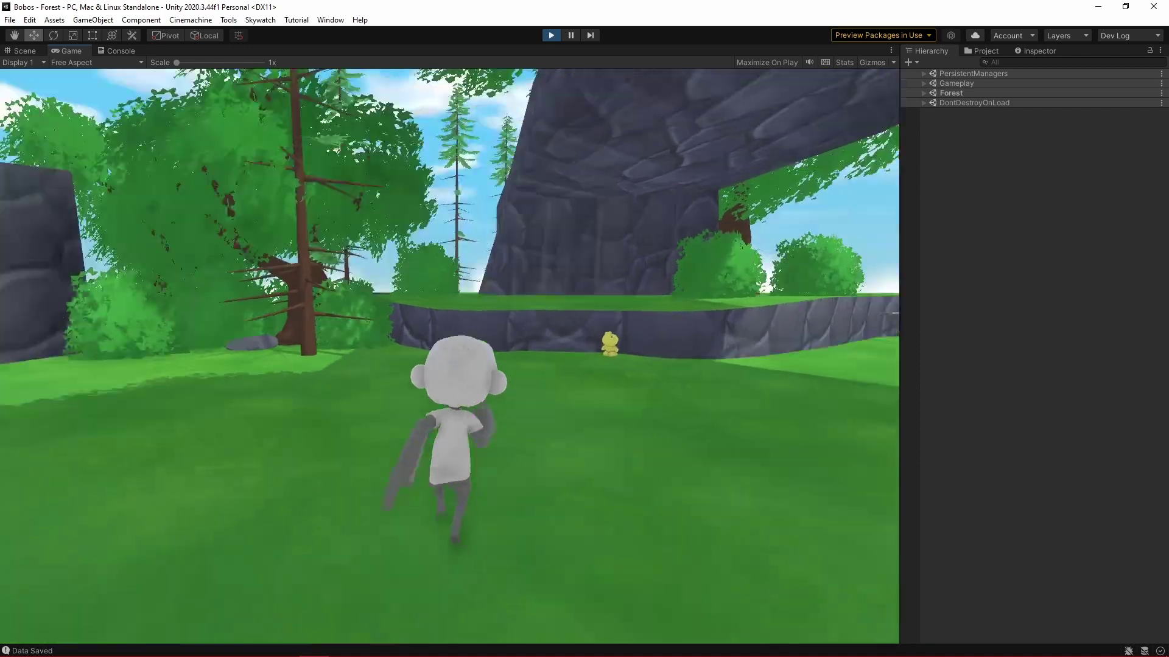
{"action": "key", "text": "e"}
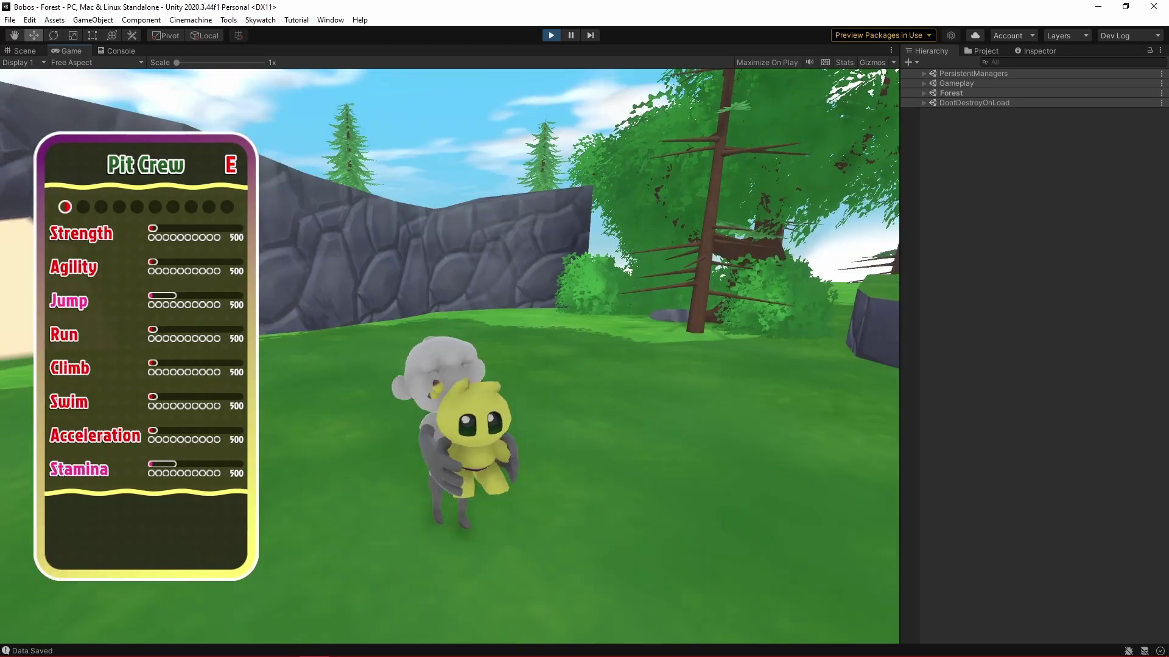
{"action": "key", "text": "a"}
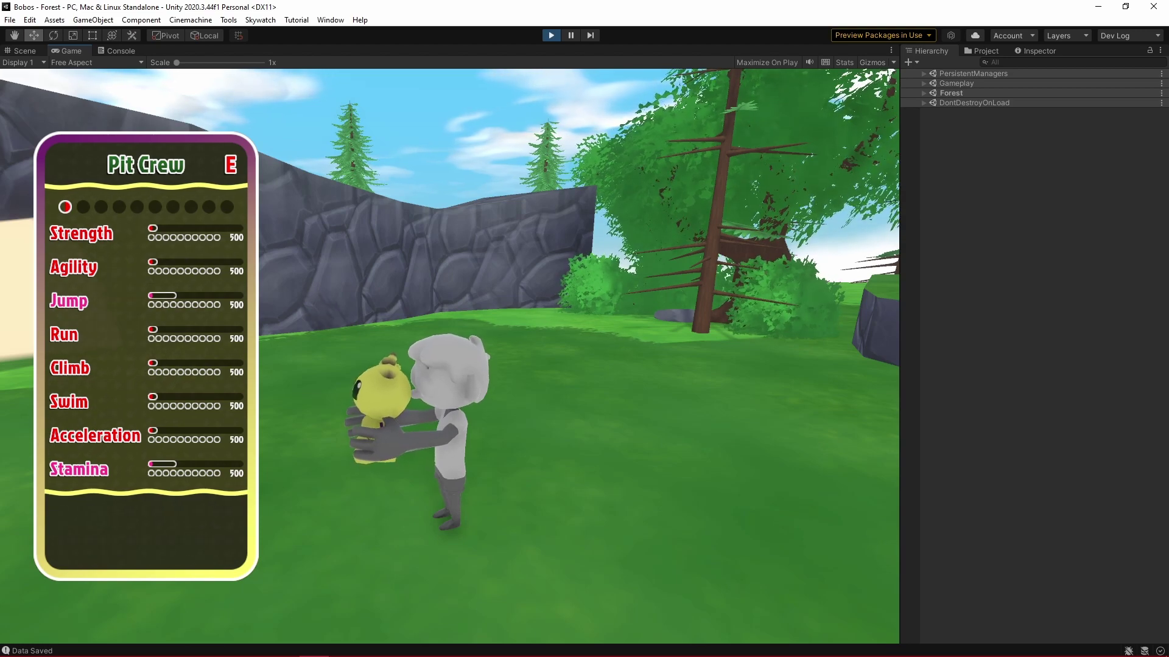
Step: Put down the yellow creature in the Forest and walk back through the cave's glowing exit to the garden
{"action": "key", "text": "e"}
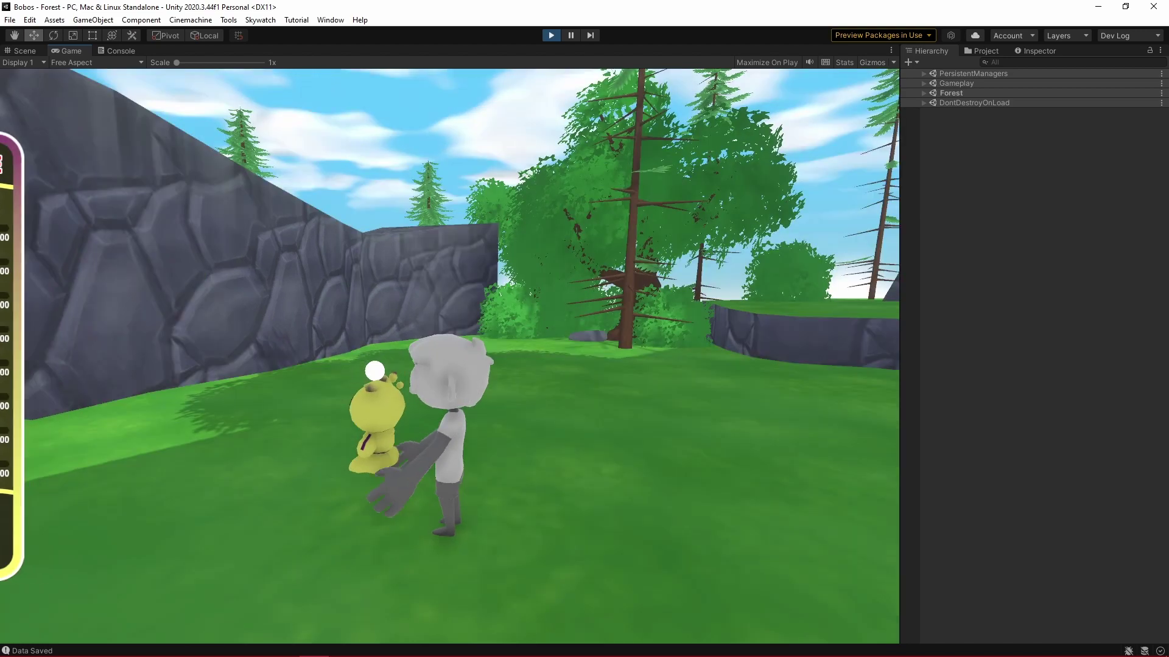
{"action": "key", "text": "w"}
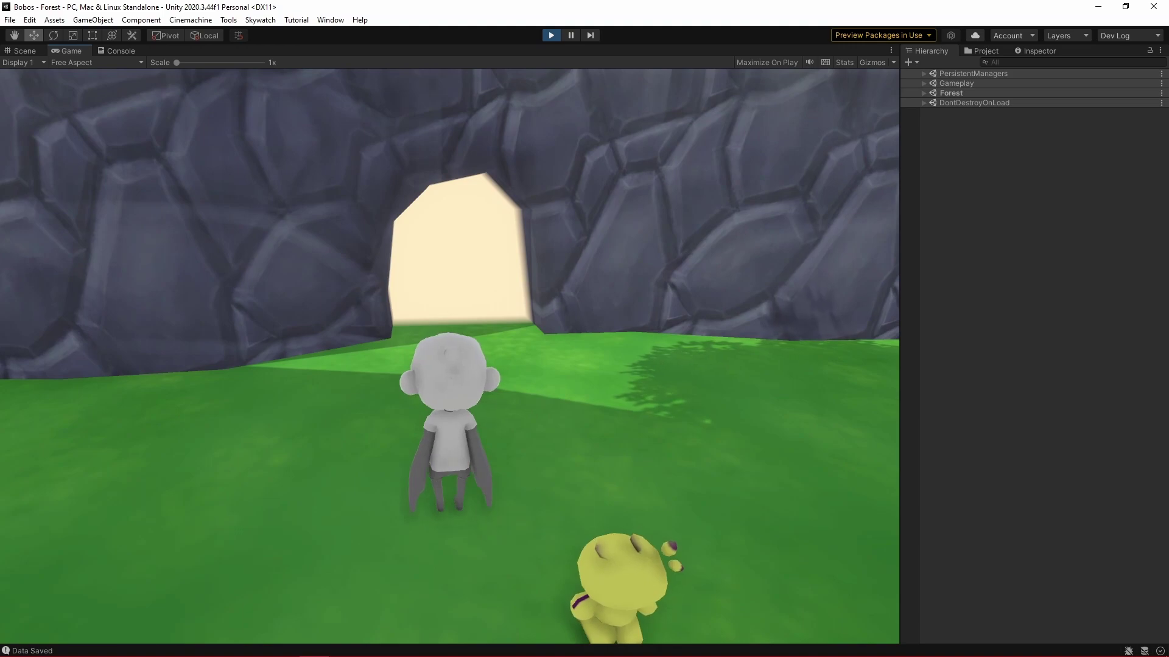
{"action": "key", "text": "w"}
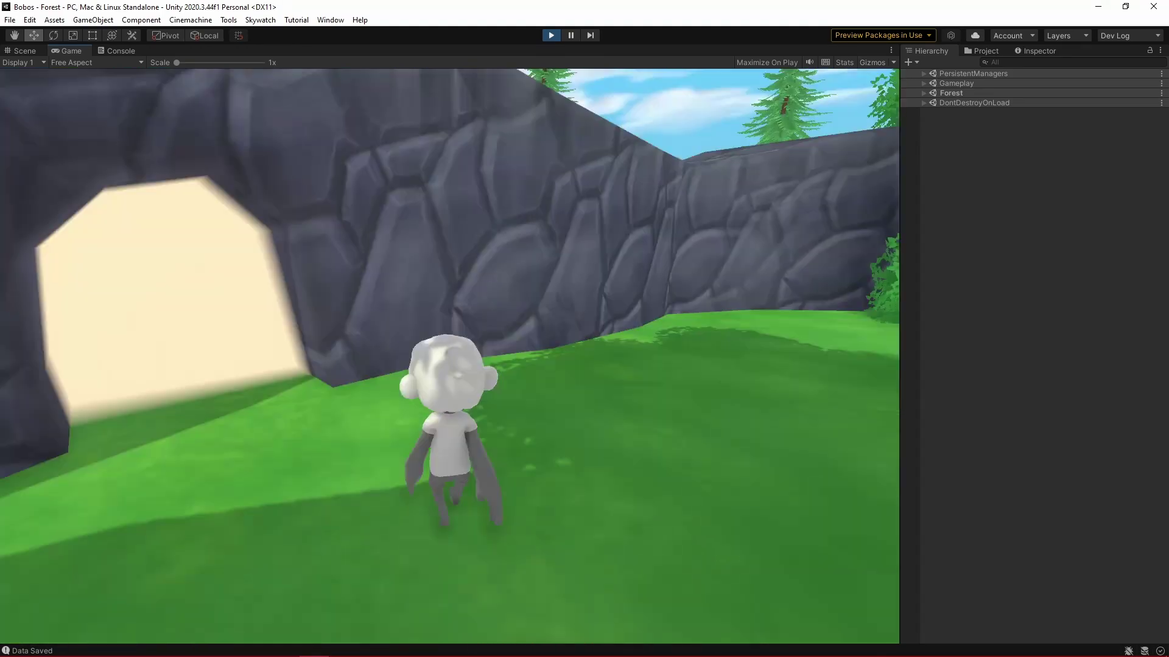
{"action": "key", "text": "w"}
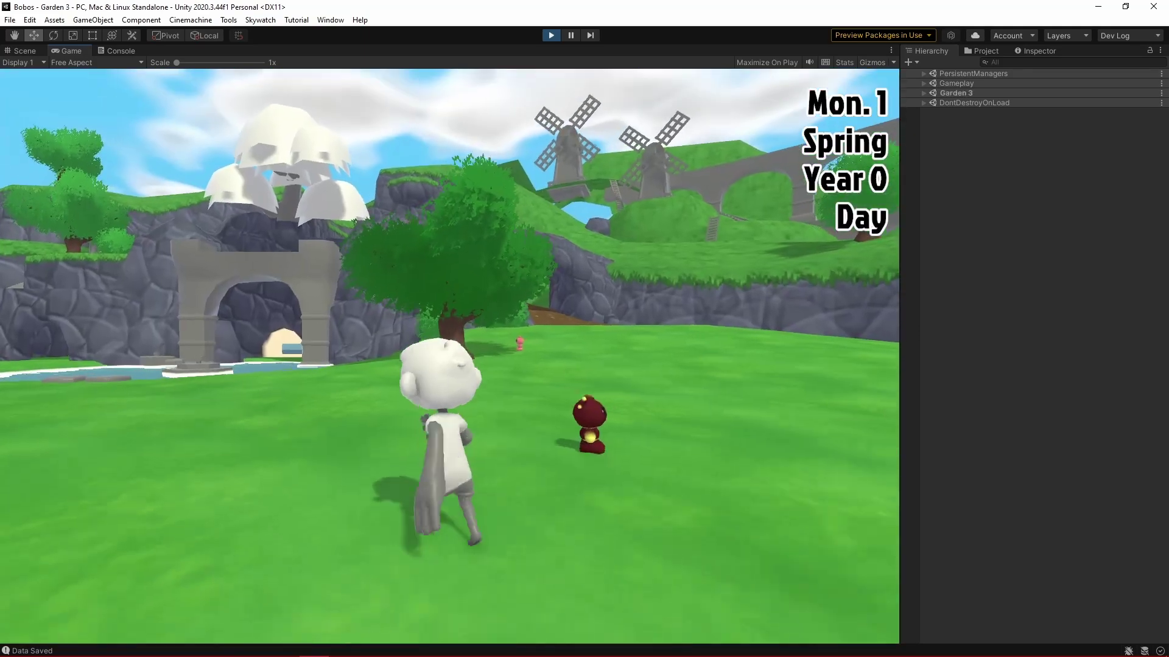
Step: Carry the red creature across the garden pond into the Sports Complex and stand facing the three race gates
{"action": "key", "text": "w"}
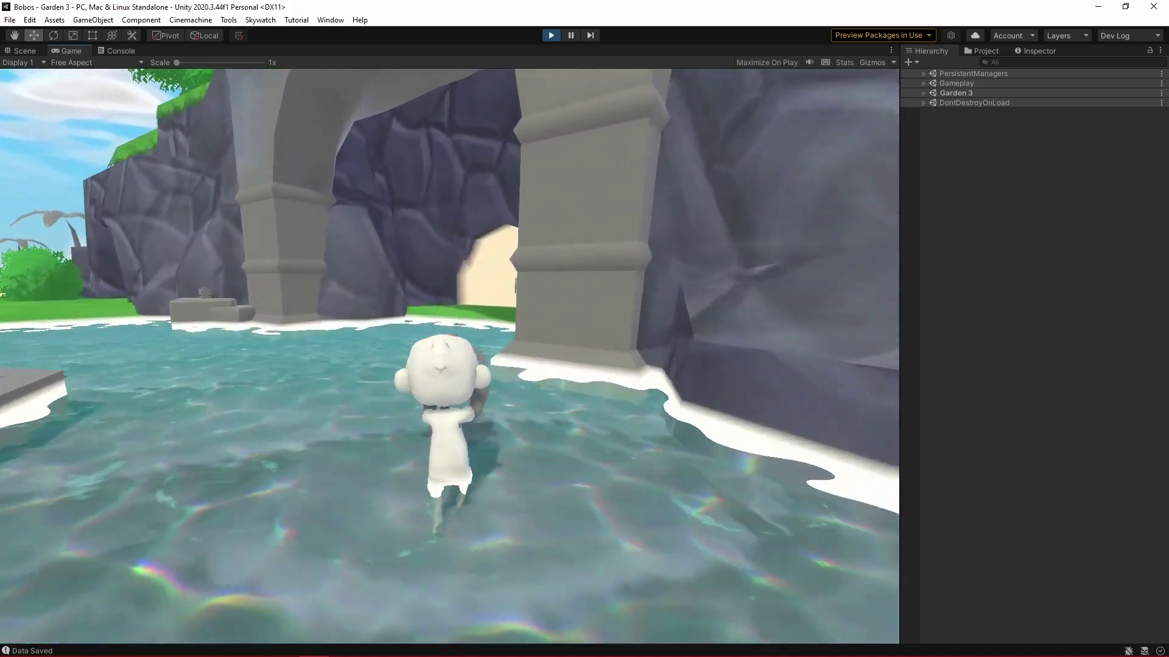
{"action": "key", "text": "w"}
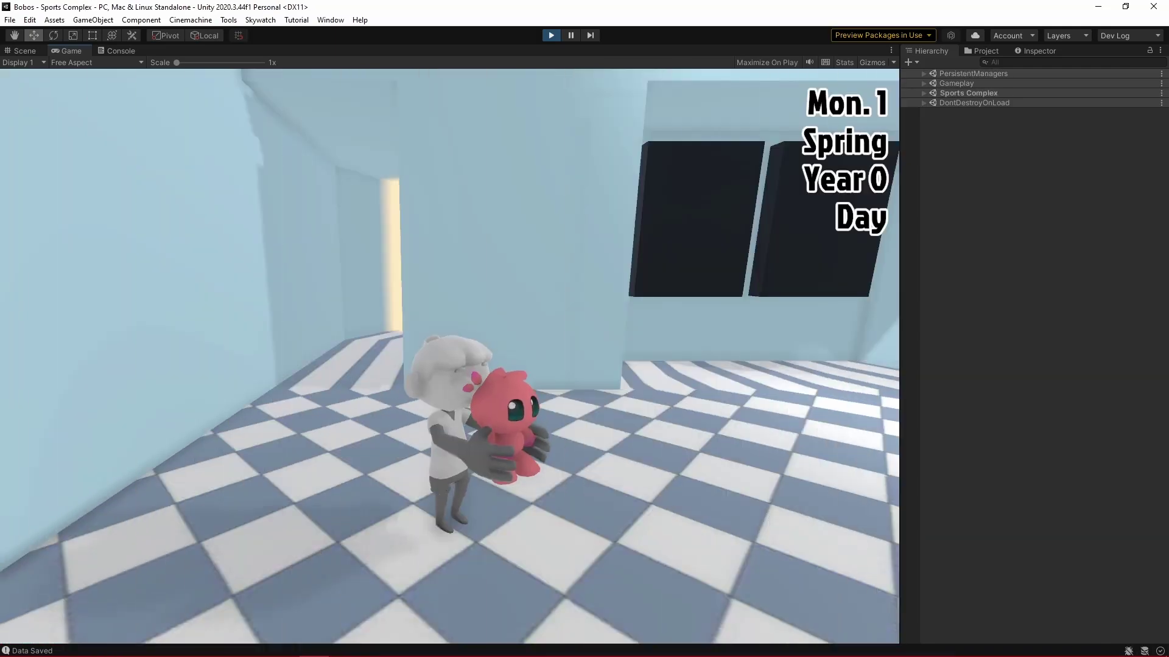
{"action": "key", "text": "w"}
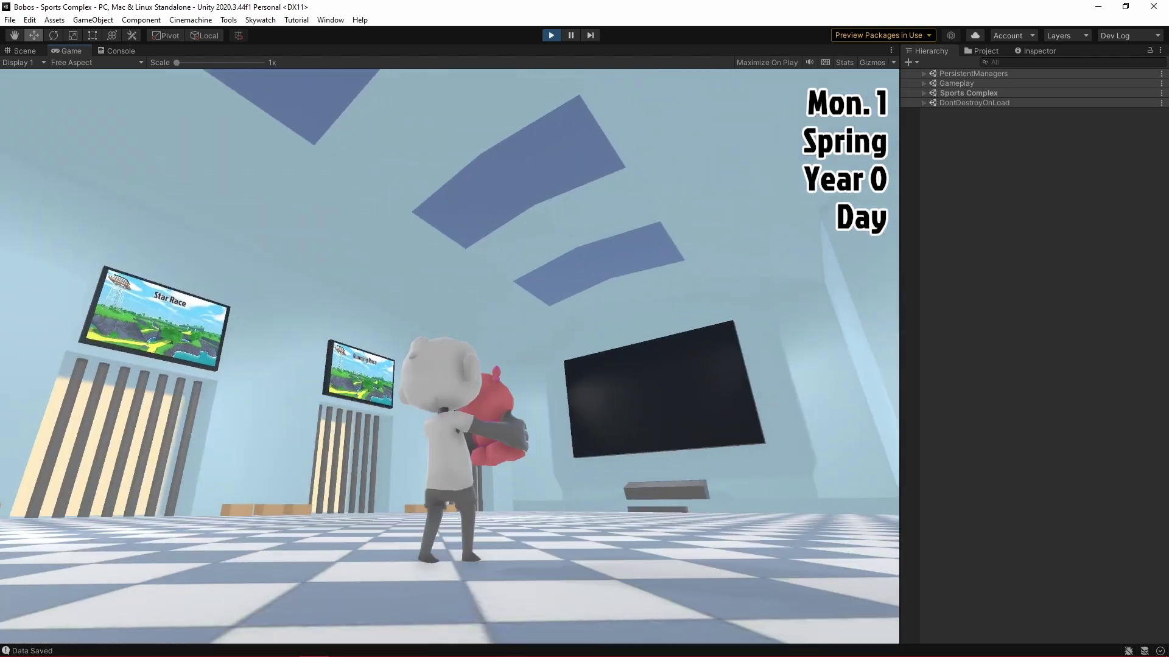
{"action": "key", "text": "w"}
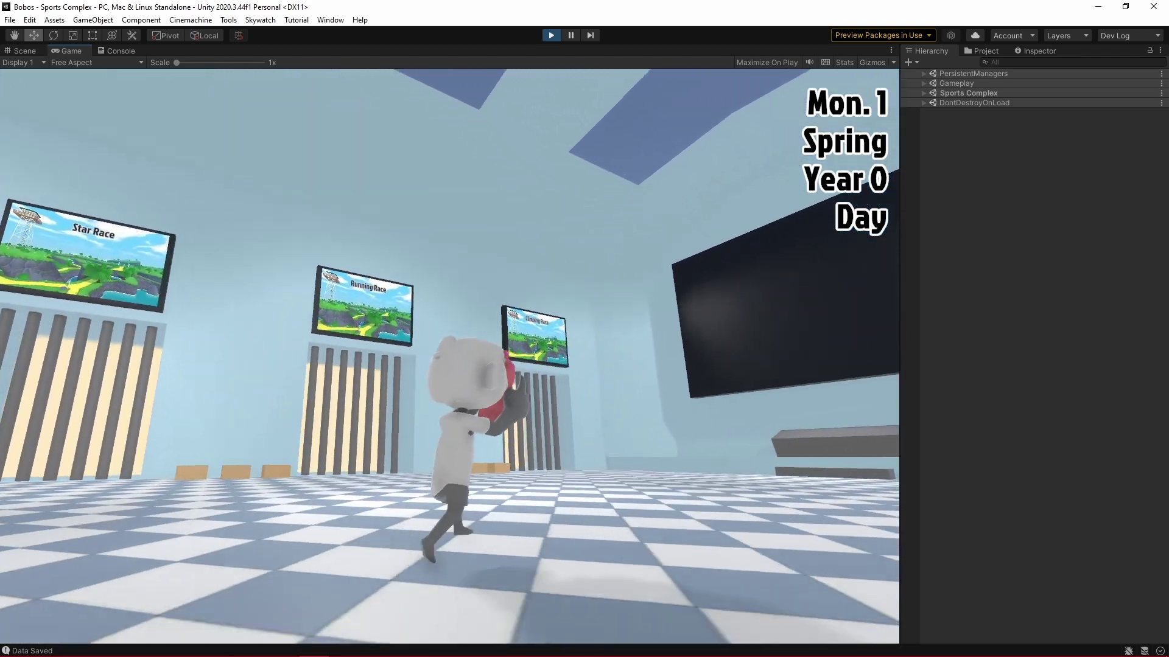
{"action": "key", "text": "a"}
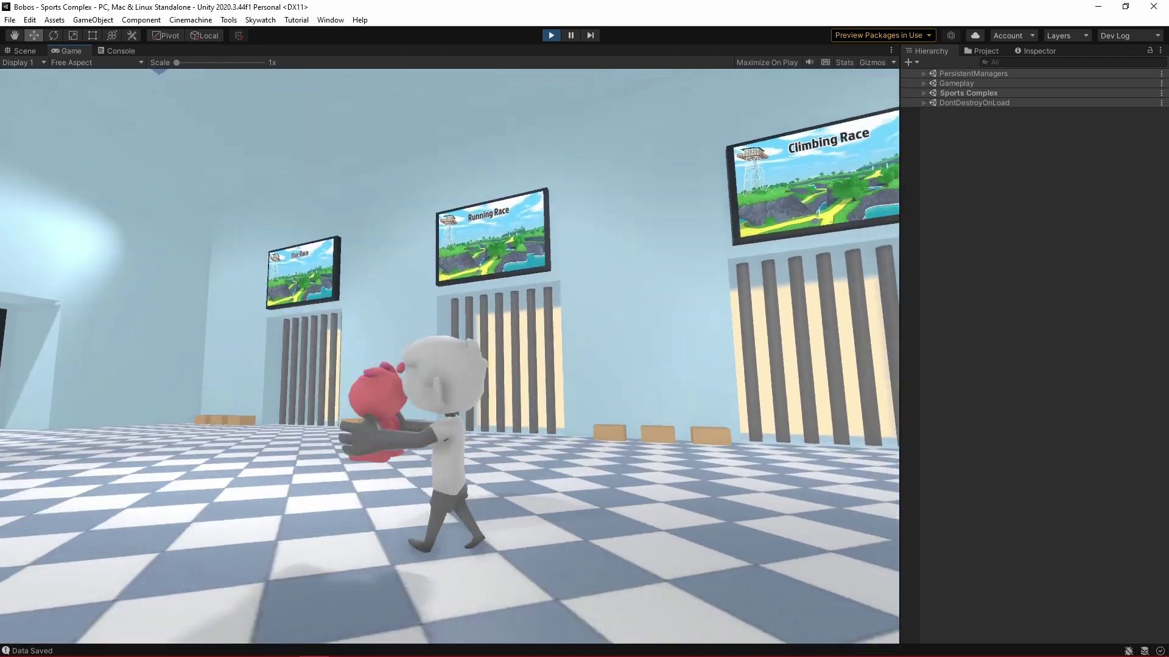
{"action": "key", "text": "w"}
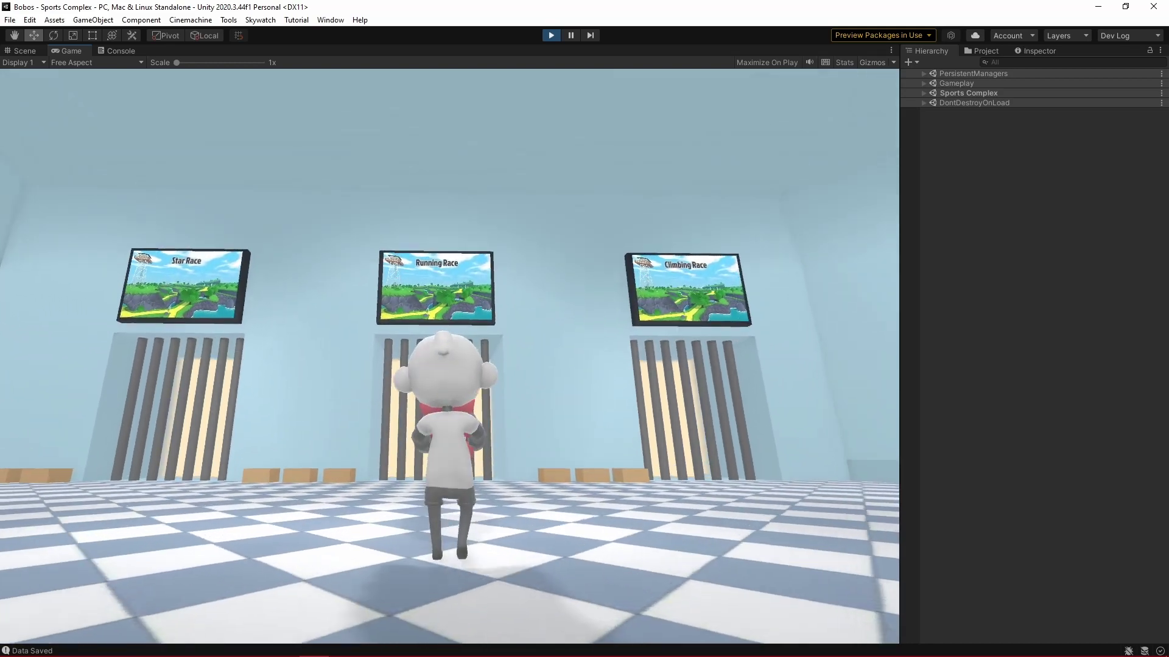
{"action": "key", "text": "w"}
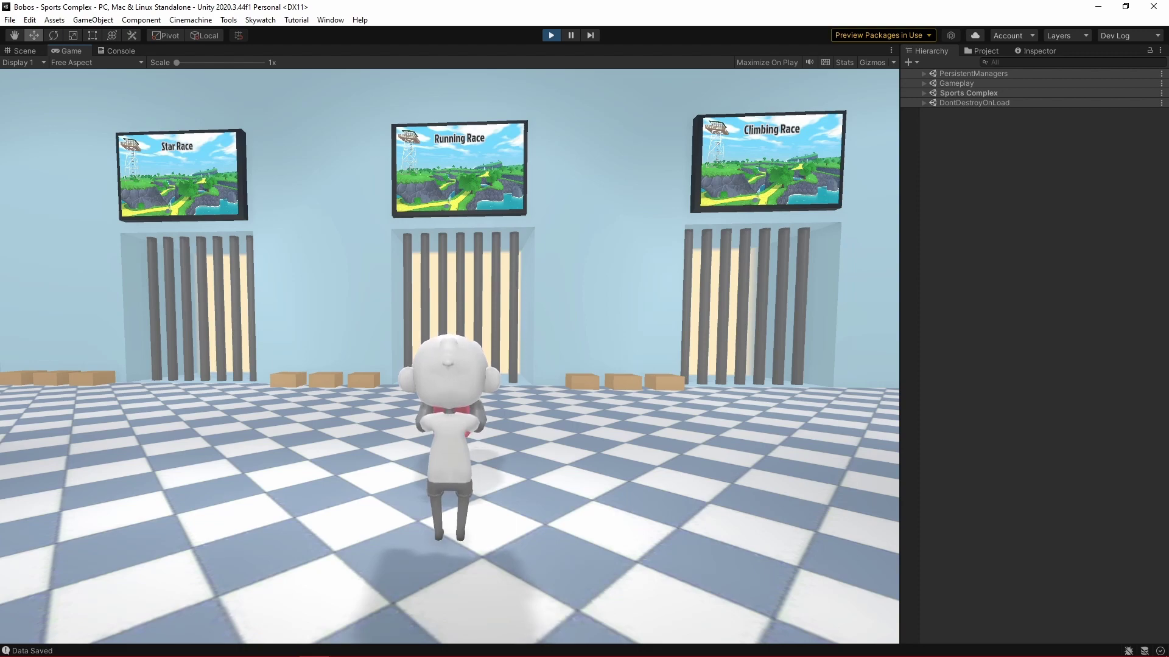
Step: Place the red creature on a wooden box beside the Running Race gate and enter the opened doorway
{"action": "key", "text": "s"}
{"action": "key", "text": "a"}
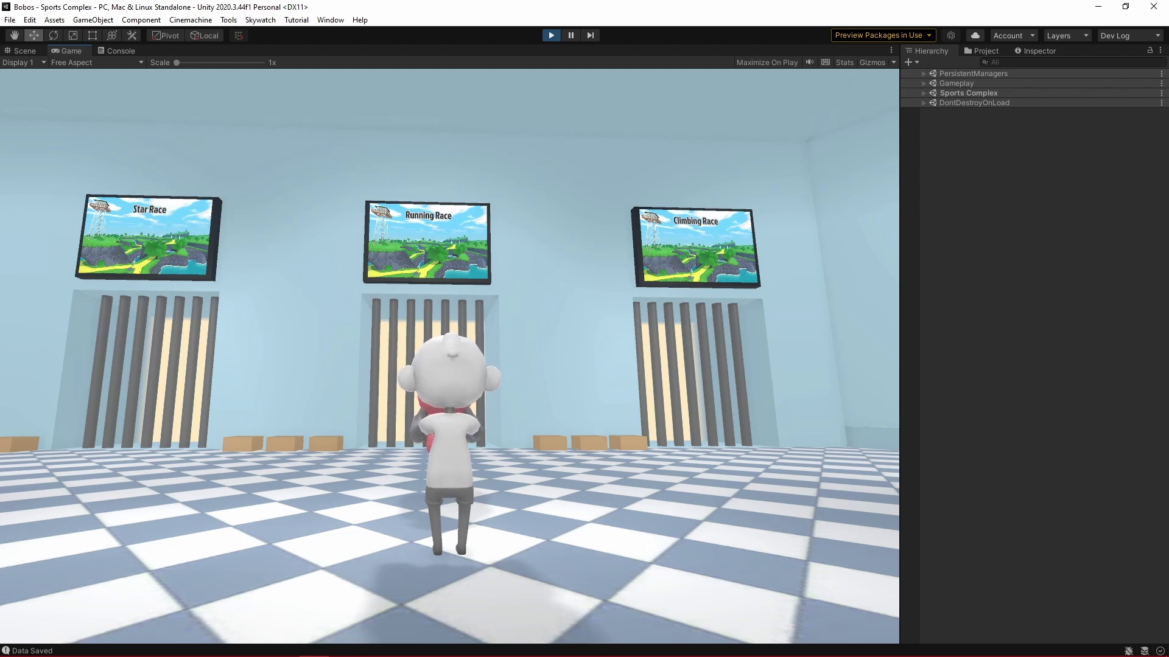
{"action": "key", "text": "a"}
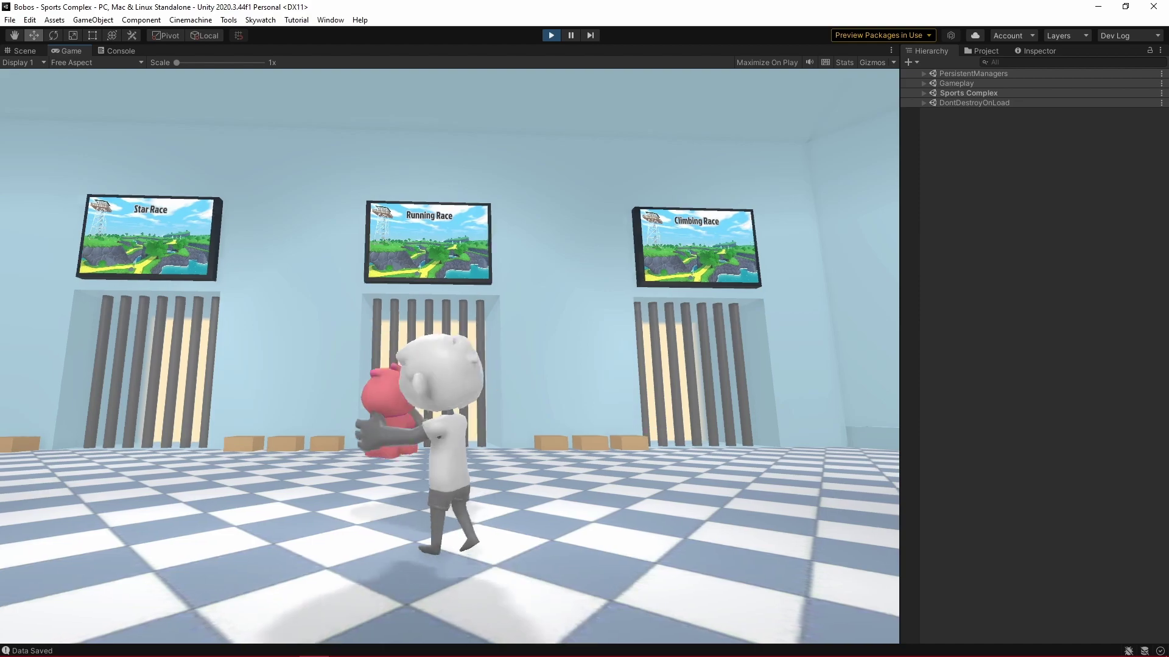
{"action": "key", "text": "w"}
{"action": "key", "text": "w"}
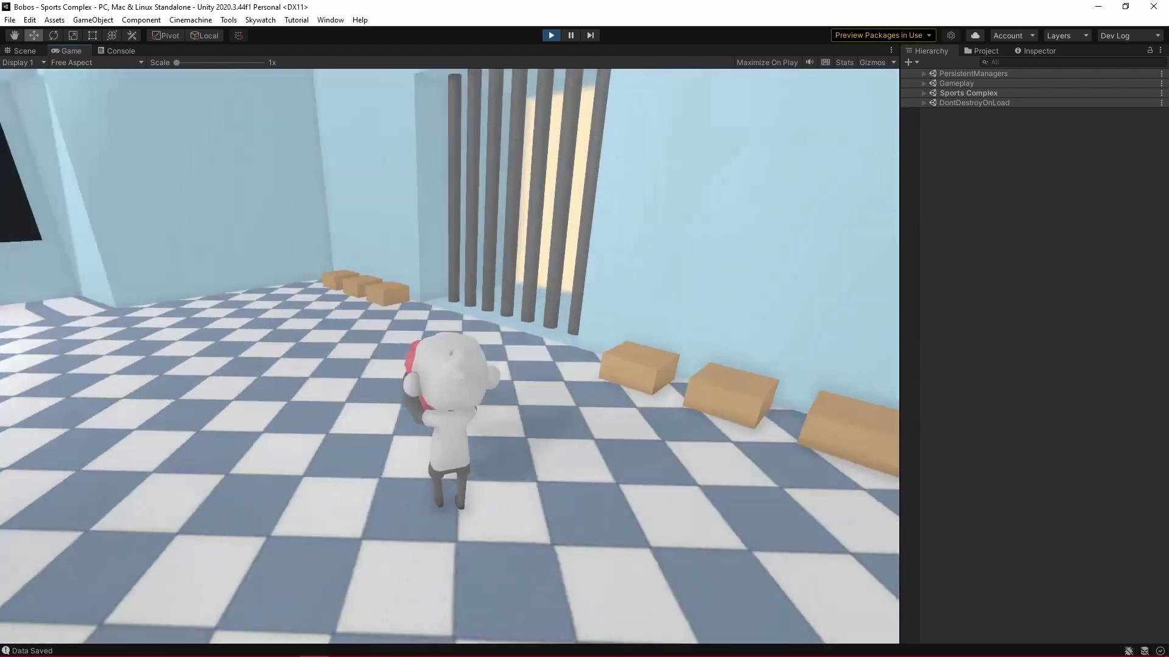
{"action": "key", "text": "a"}
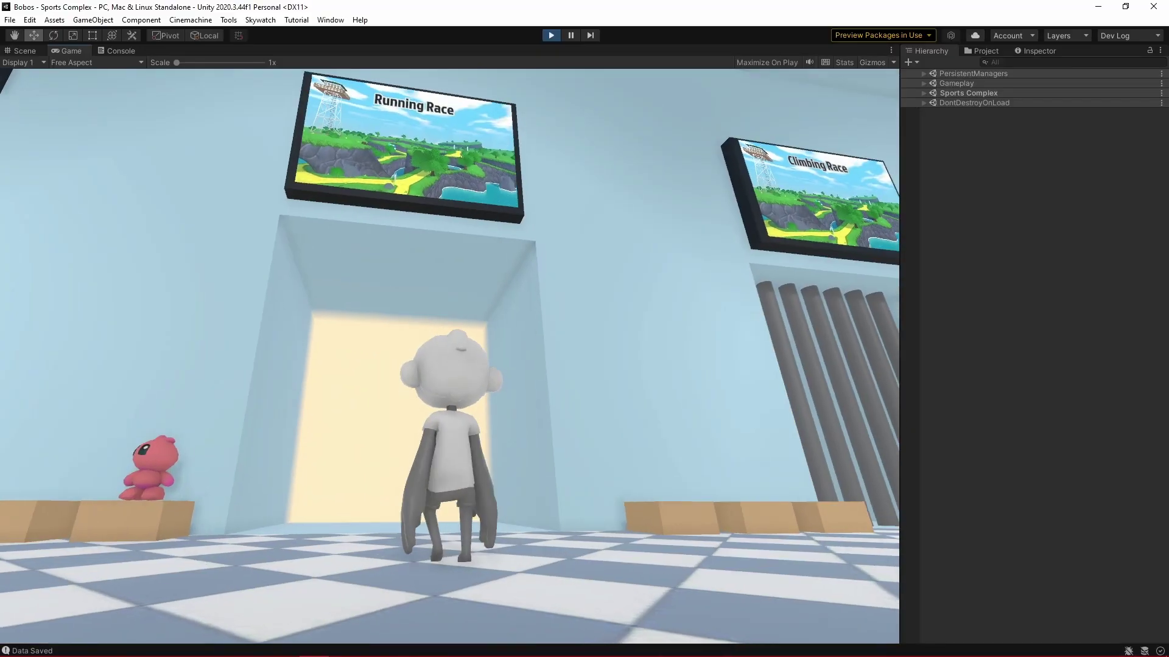
{"action": "key", "text": "w"}
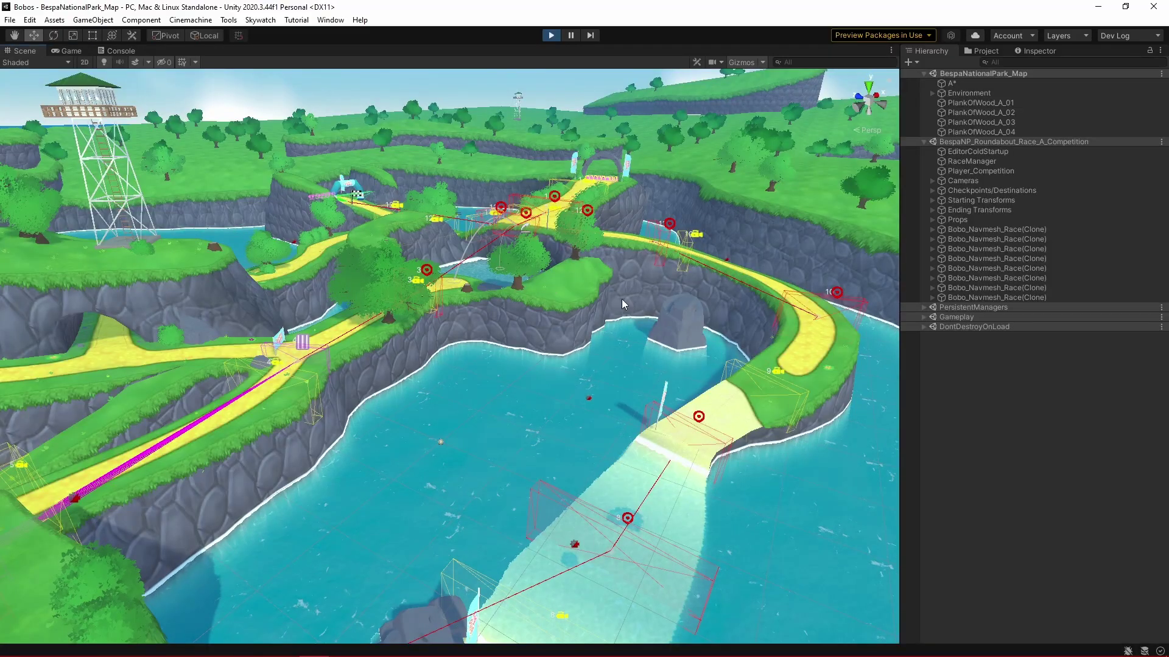
Step: Examine the park's race course in the Scene view, hiding the BespaNP_Roundabout_Race_A_Competition objects to inspect the bare map
{"action": "right_click_drag", "start_coordinate": [622, 304], "coordinate": [650, 308]}
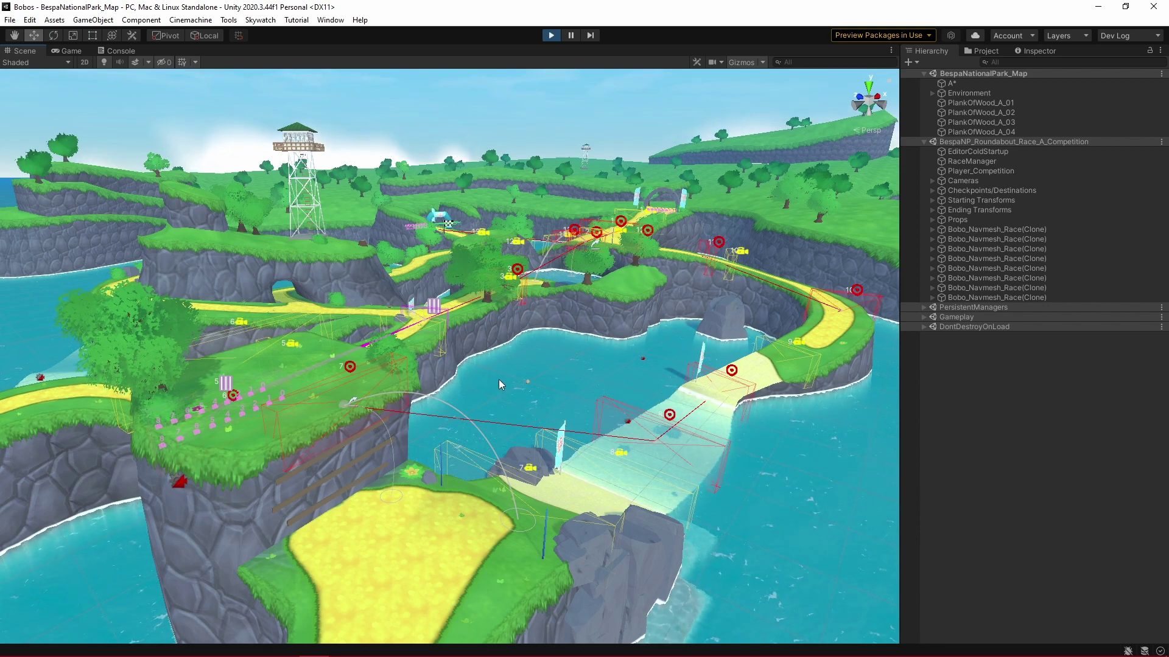
{"action": "right_click_drag", "start_coordinate": [498, 379], "coordinate": [533, 327]}
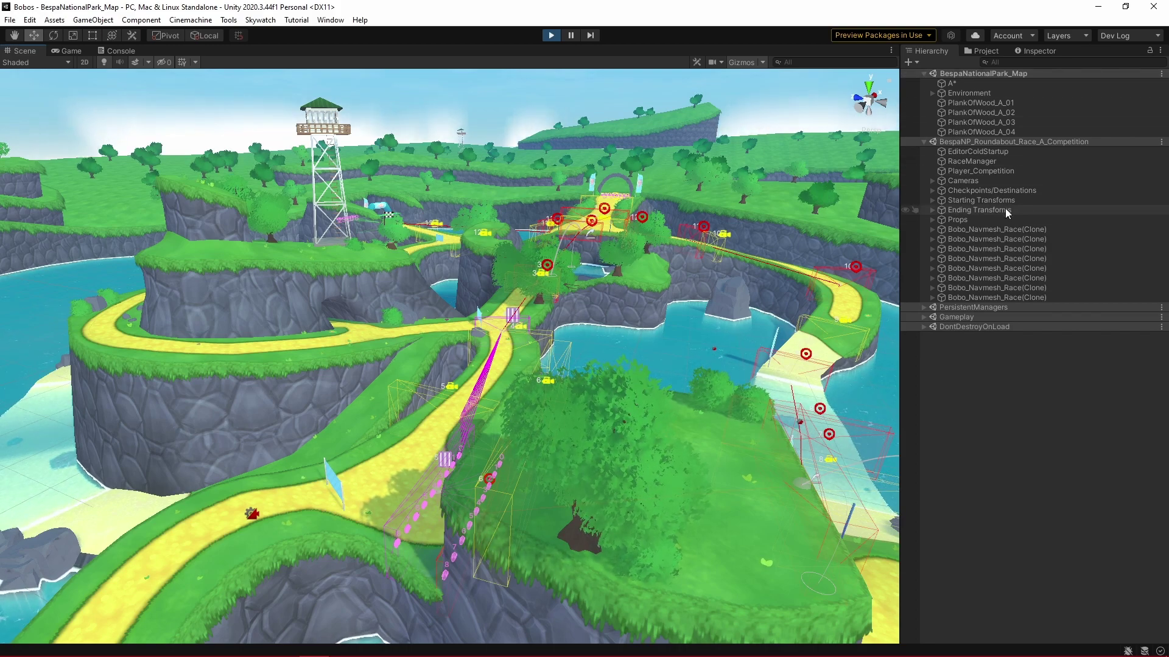
{"action": "key", "text": "w"}
{"action": "right_click_drag", "start_coordinate": [443, 247], "coordinate": [658, 267]}
{"action": "left_click", "coordinate": [906, 141]}
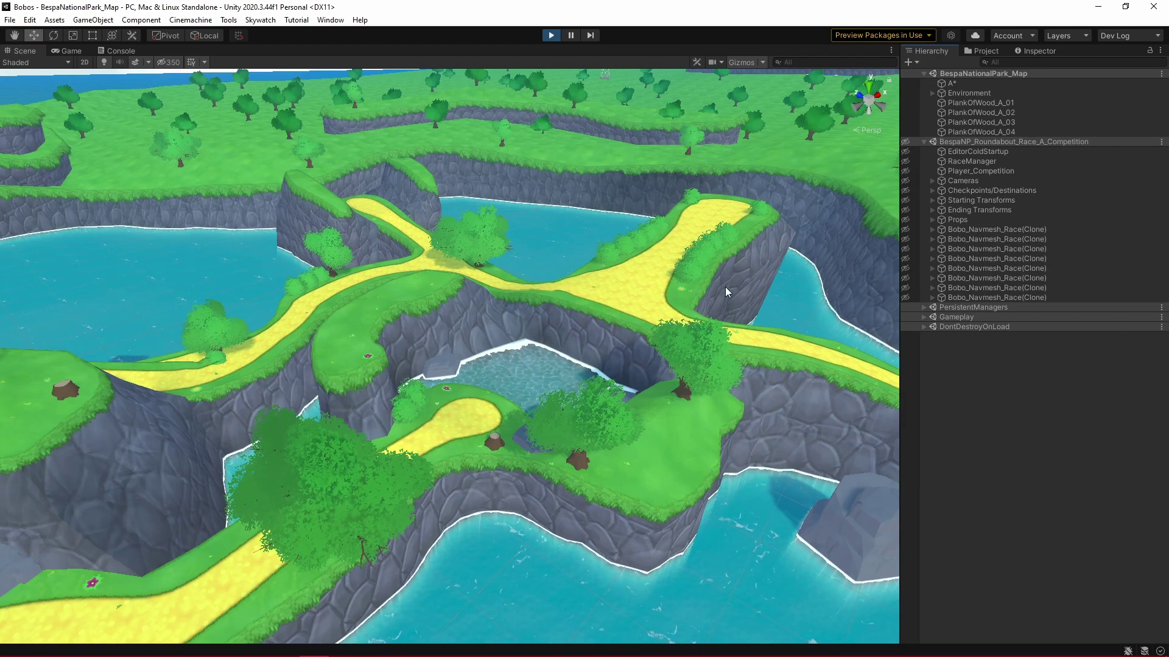
{"action": "right_click_drag", "start_coordinate": [726, 291], "coordinate": [549, 269]}
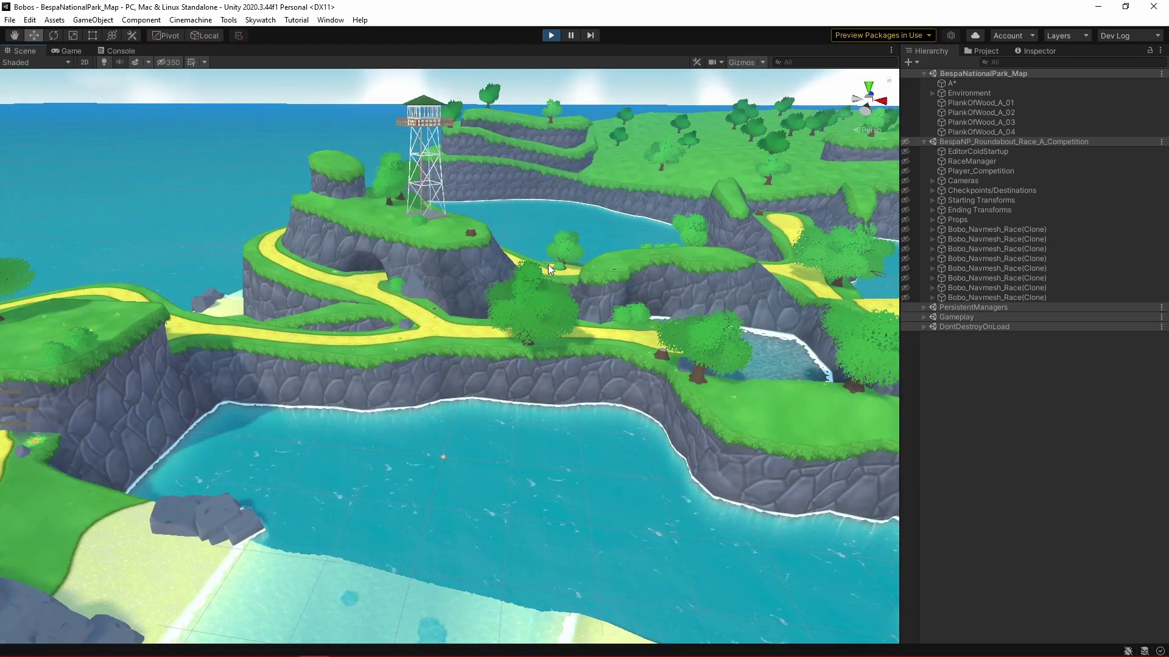
Step: Show the competition objects again and turn off gizmos to examine the course props without markers
{"action": "left_click", "coordinate": [905, 143]}
{"action": "right_click_drag", "start_coordinate": [456, 382], "coordinate": [547, 381]}
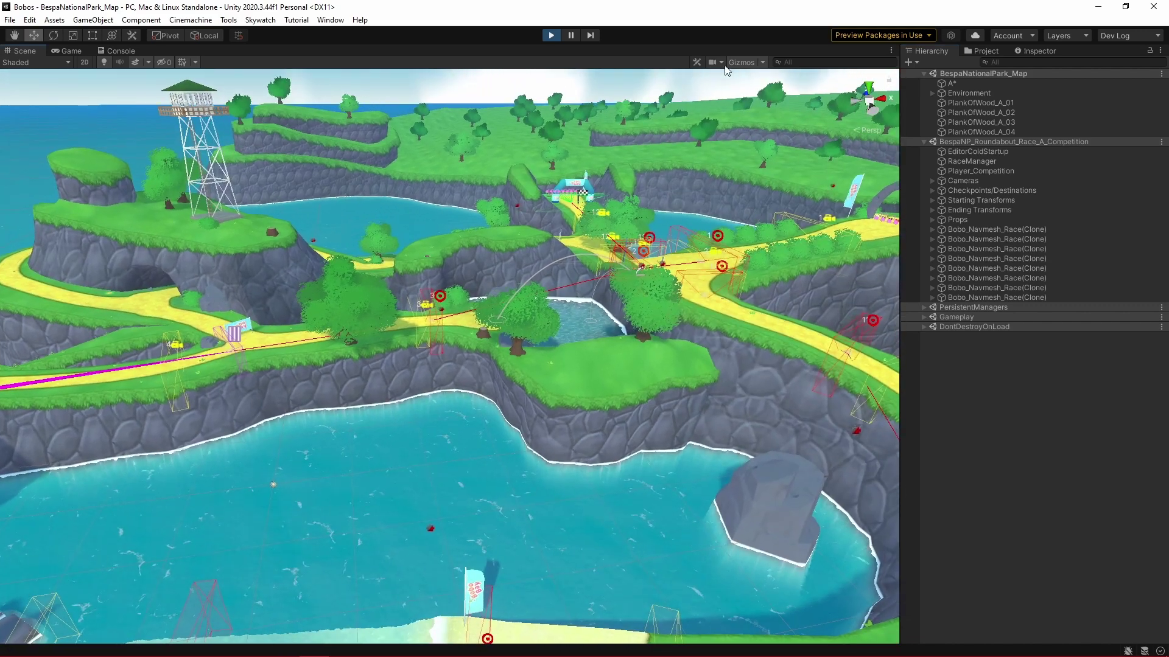
{"action": "left_click", "coordinate": [739, 63]}
{"action": "right_click_drag", "start_coordinate": [696, 164], "coordinate": [767, 120]}
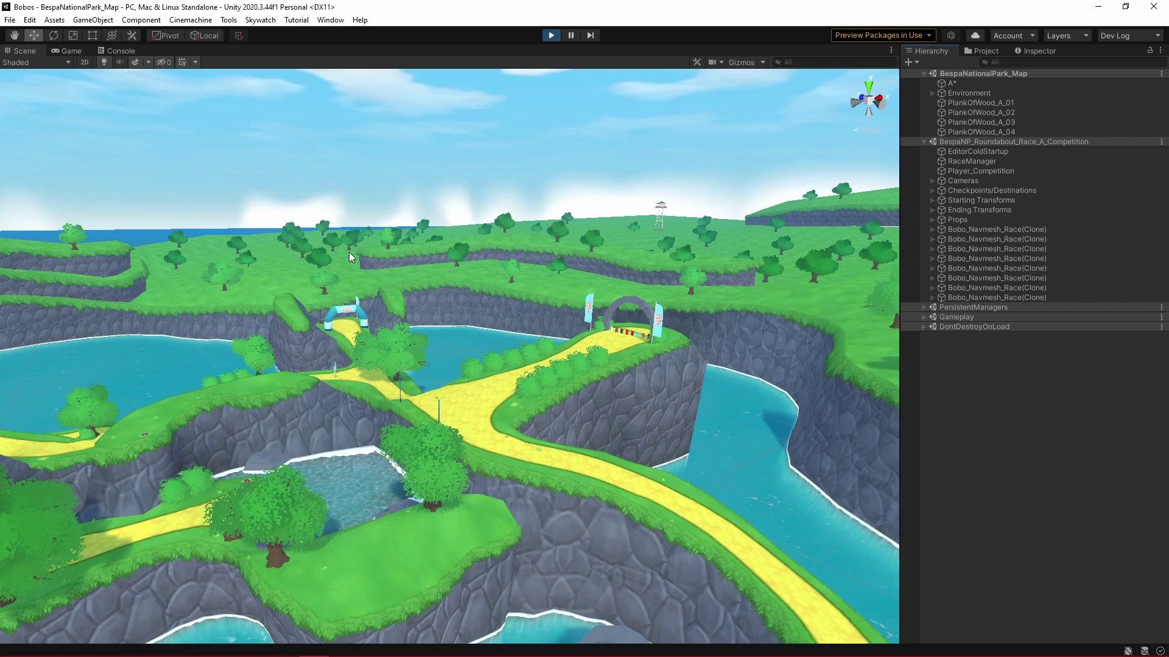
{"action": "right_click_drag", "start_coordinate": [497, 315], "coordinate": [499, 341]}
{"action": "key", "text": "w"}
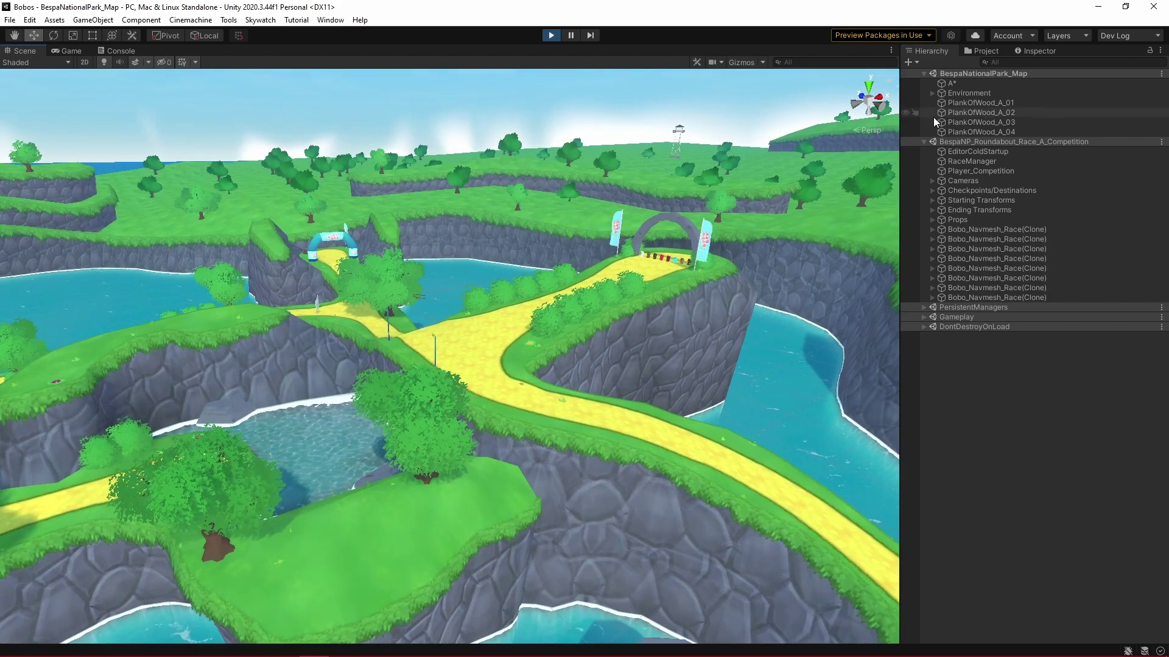
Step: Turn gizmos back on and examine the Bobo Bay finish arch and its ending positions
{"action": "left_click", "coordinate": [746, 60]}
{"action": "left_click_drag", "start_coordinate": [706, 201], "coordinate": [709, 298], "text": "alt"}
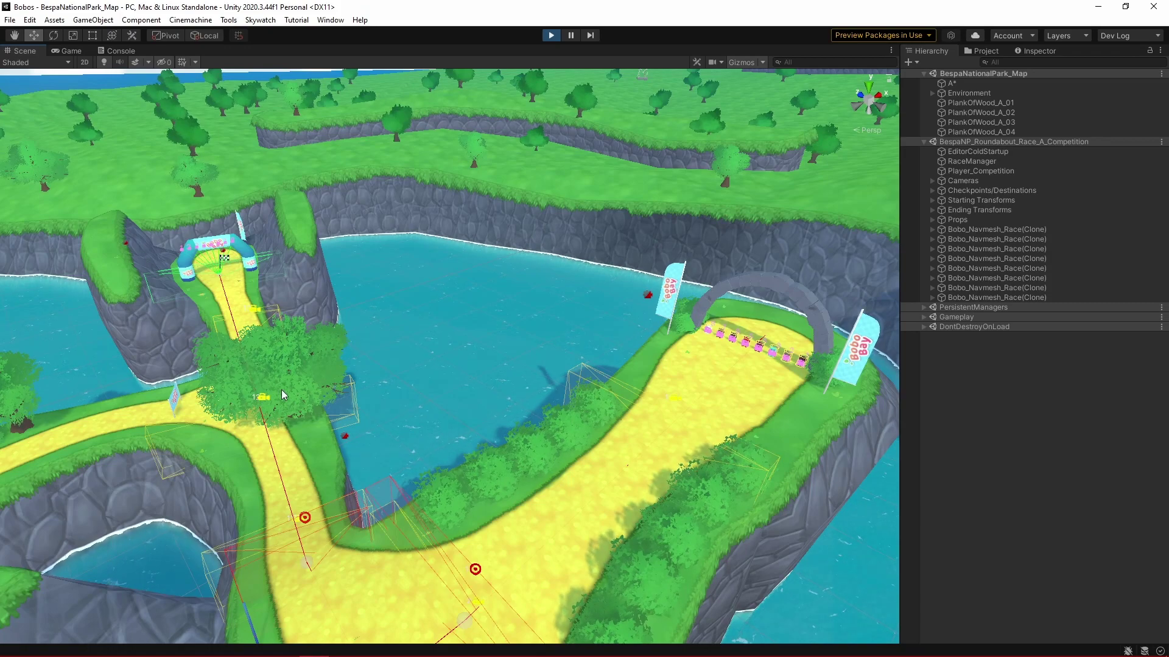
{"action": "right_click_drag", "start_coordinate": [281, 389], "coordinate": [233, 336]}
{"action": "key", "text": "w"}
{"action": "right_click_drag", "start_coordinate": [436, 256], "coordinate": [450, 339]}
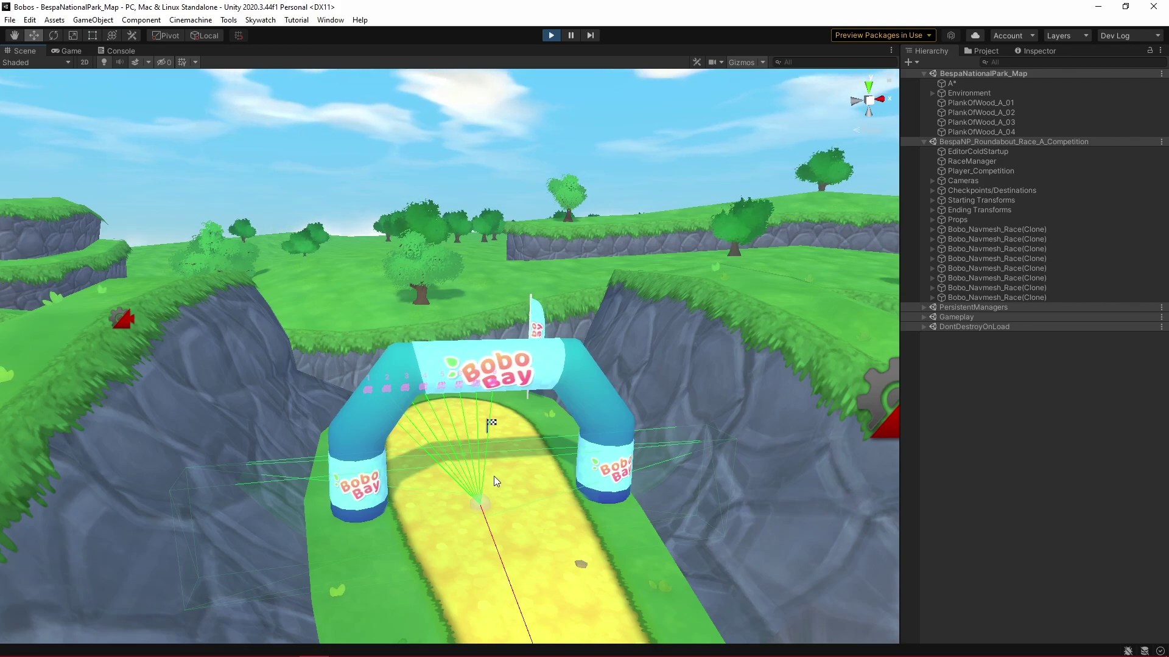
Step: Examine the race's checkpoints, cameras and path from the finish area along the cliffs and across the water
{"action": "right_click_drag", "start_coordinate": [494, 476], "coordinate": [816, 495]}
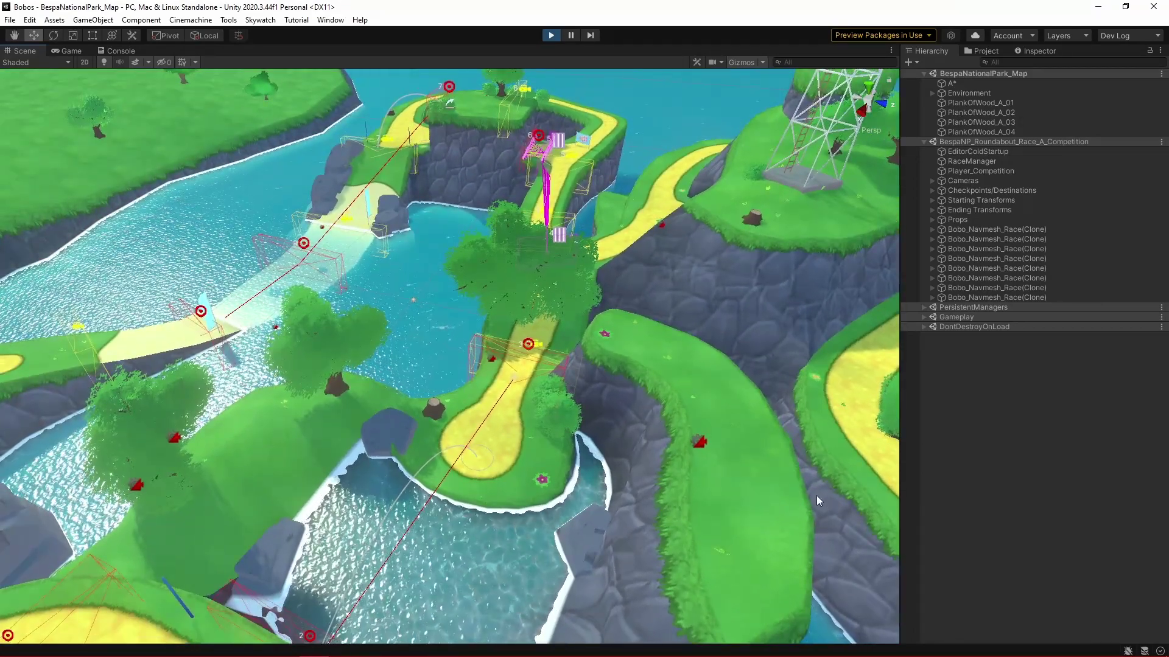
{"action": "right_click_drag", "start_coordinate": [746, 487], "coordinate": [738, 407]}
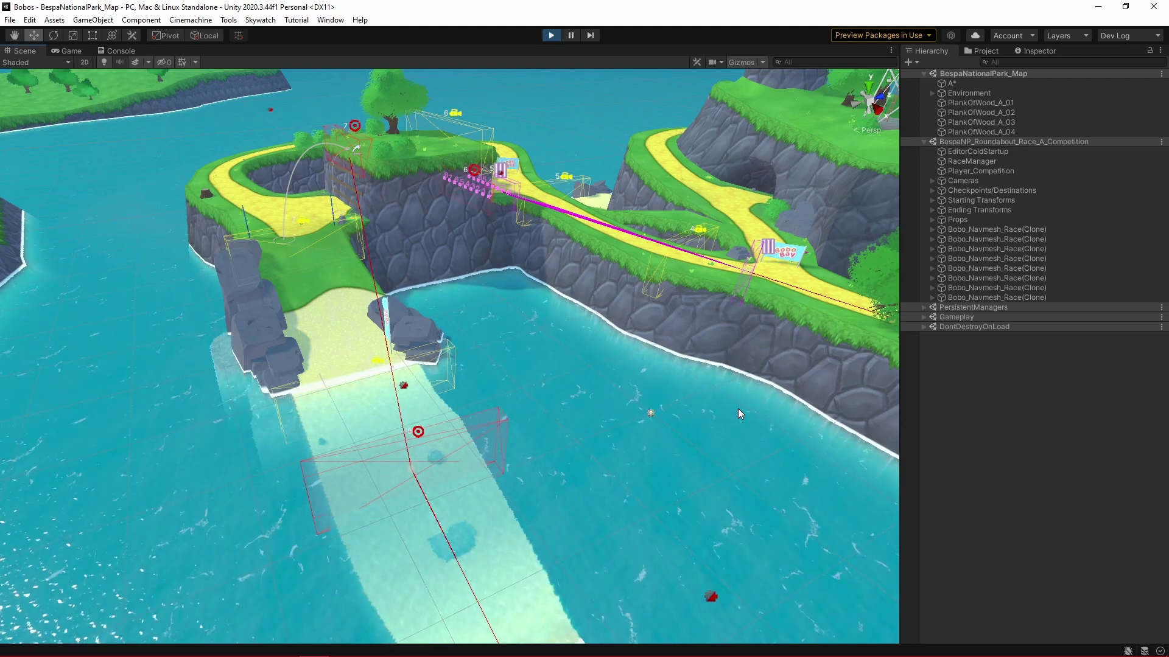
{"action": "right_click_drag", "start_coordinate": [632, 325], "coordinate": [703, 305]}
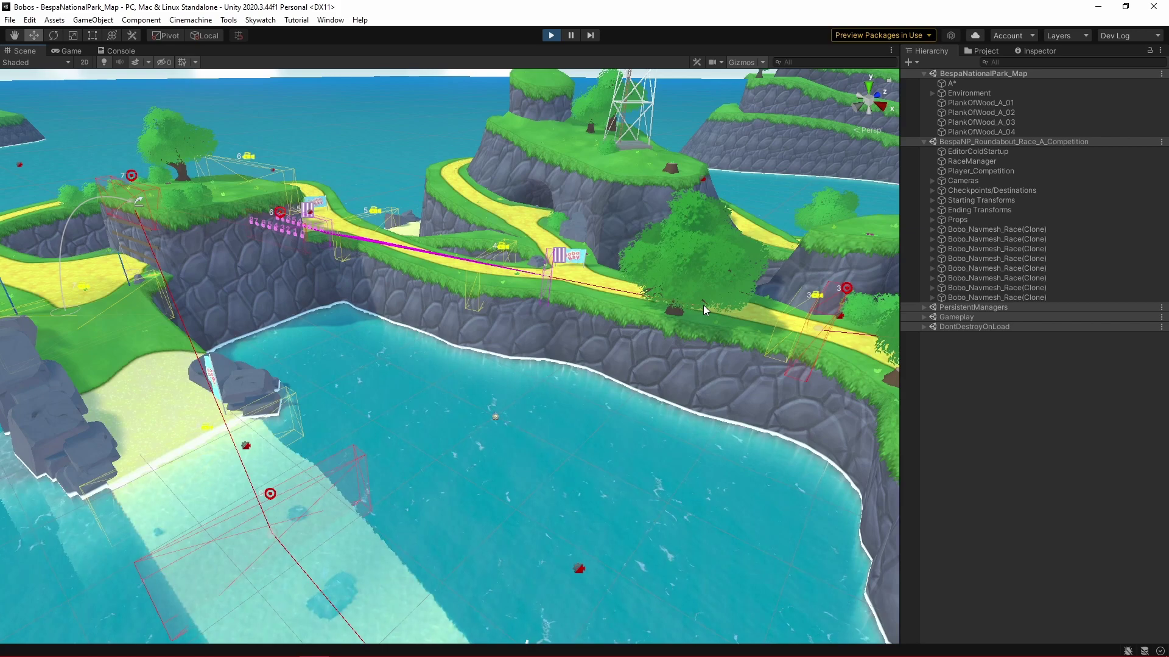
{"action": "left_click_drag", "start_coordinate": [695, 284], "coordinate": [770, 298], "text": "alt"}
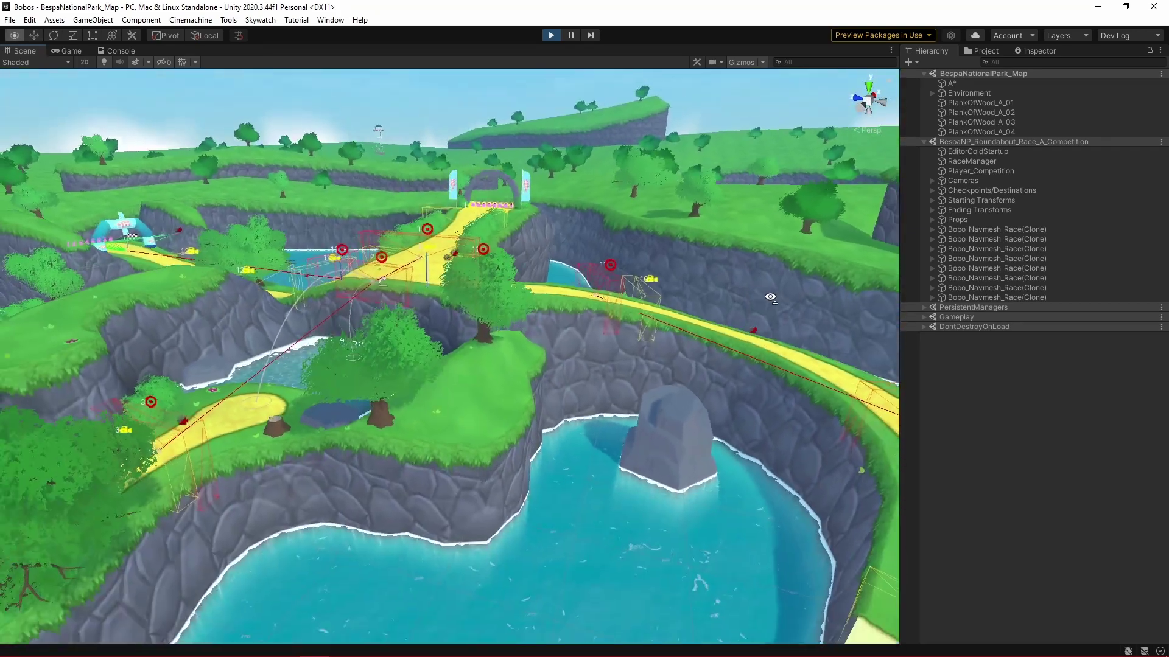
{"action": "right_click_drag", "start_coordinate": [770, 297], "coordinate": [593, 332]}
{"action": "key", "text": "w"}
{"action": "key", "text": "d"}
Step: Switch to the Game view and start the race
{"action": "right_click", "coordinate": [80, 50]}
{"action": "left_click", "coordinate": [404, 268]}
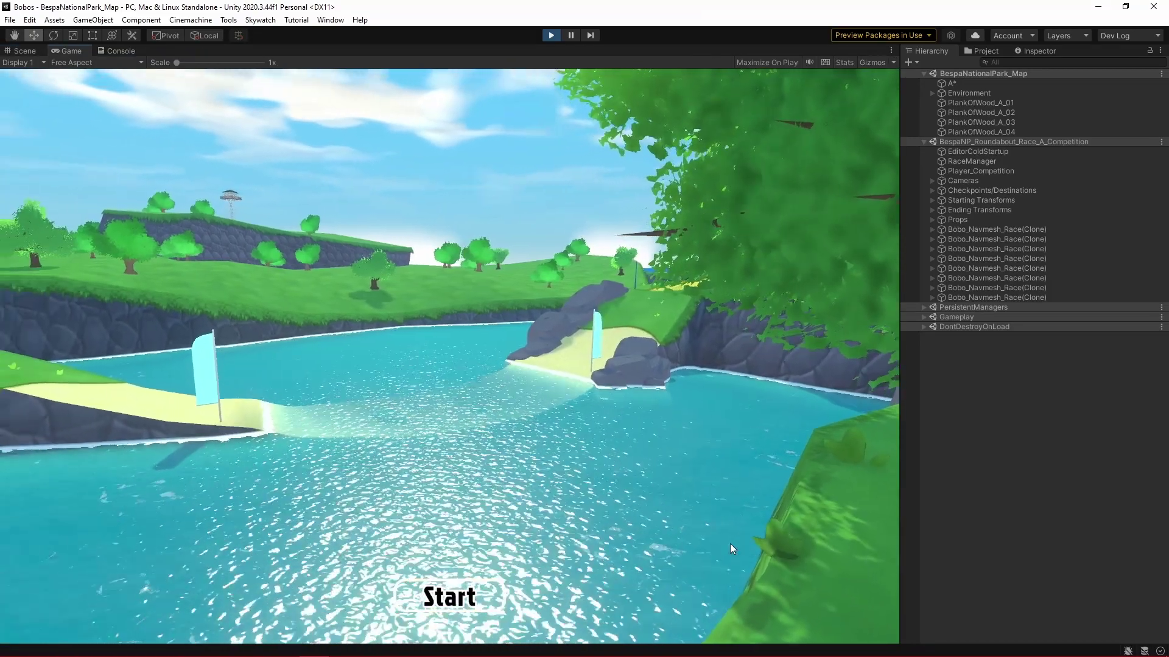
{"action": "left_click", "coordinate": [464, 596]}
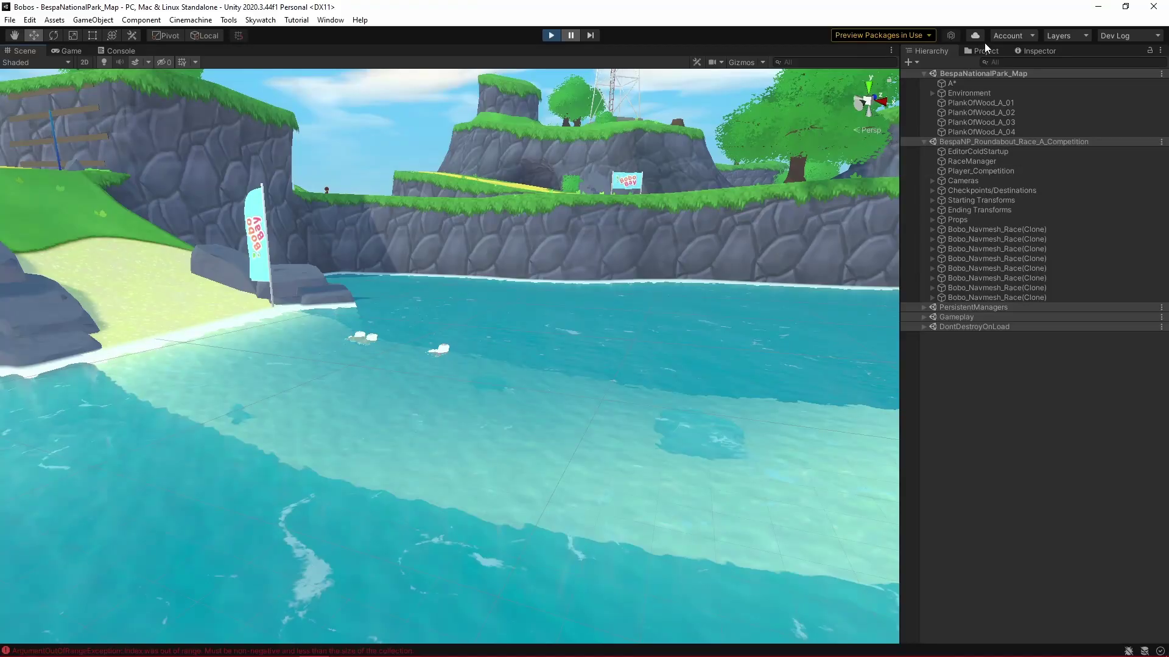
Step: Assign Blue Bulb Fruit as the Running Race competition's Item Reward and select its Teammate Amount value
{"action": "left_click", "coordinate": [1013, 51]}
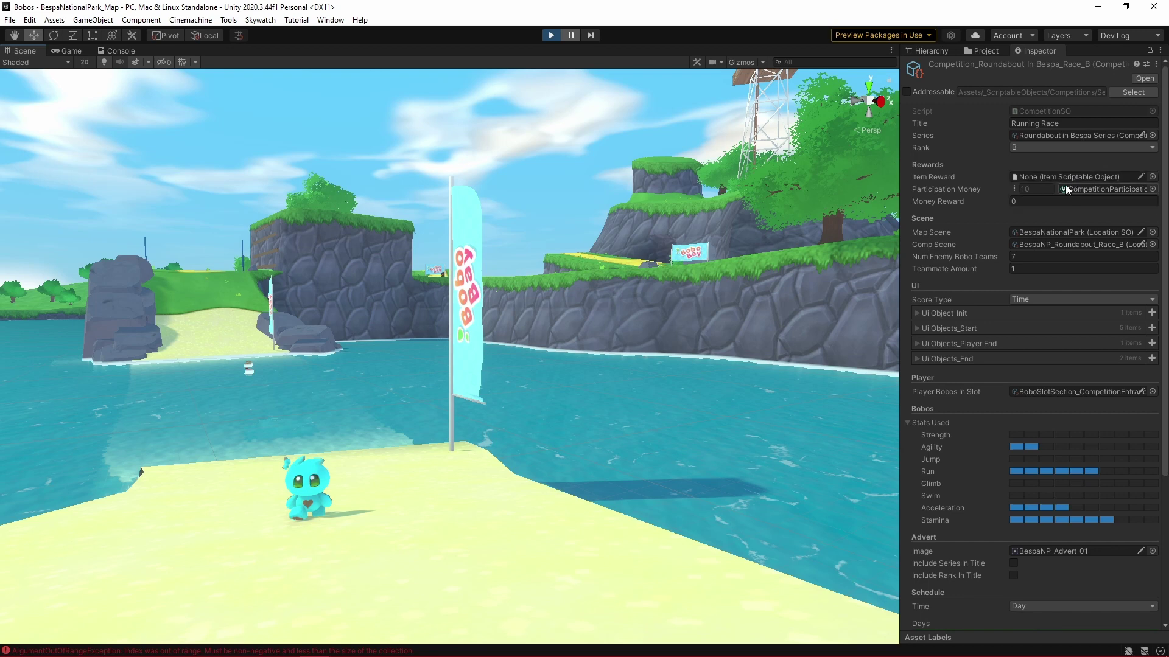
{"action": "left_click", "coordinate": [1152, 177]}
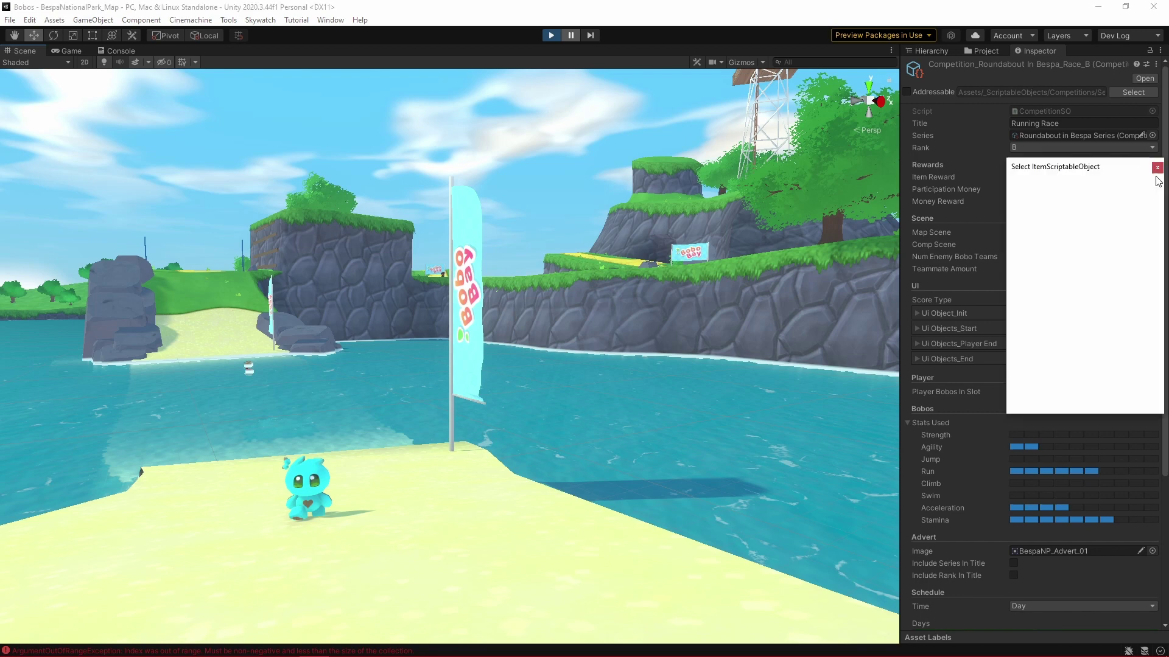
{"action": "double_click", "coordinate": [1084, 232]}
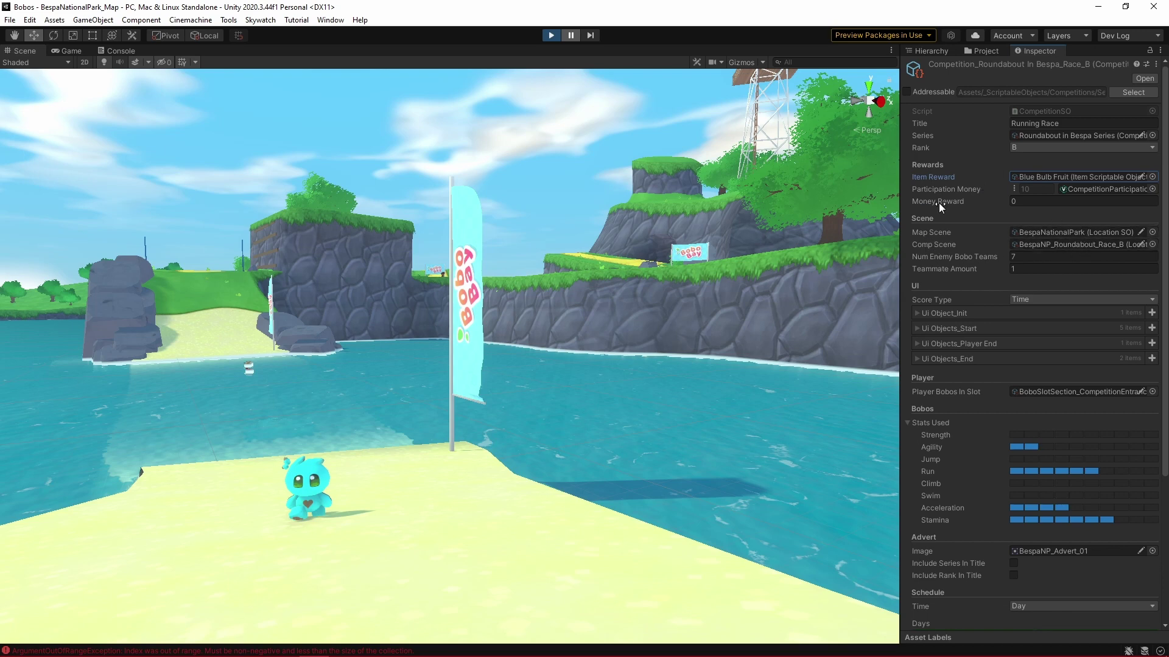
{"action": "left_click", "coordinate": [1022, 266]}
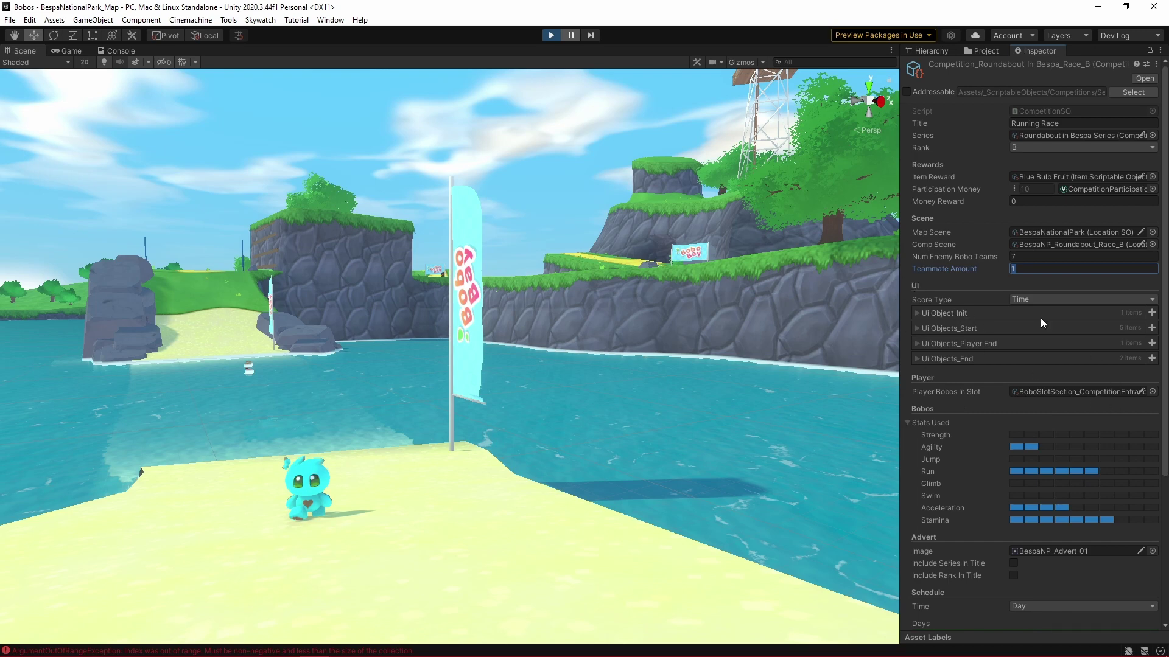
Step: Check the running race in the Game view, return to the Scene view and examine the competition's rewards, scene, stats and schedule settings
{"action": "left_click", "coordinate": [66, 51]}
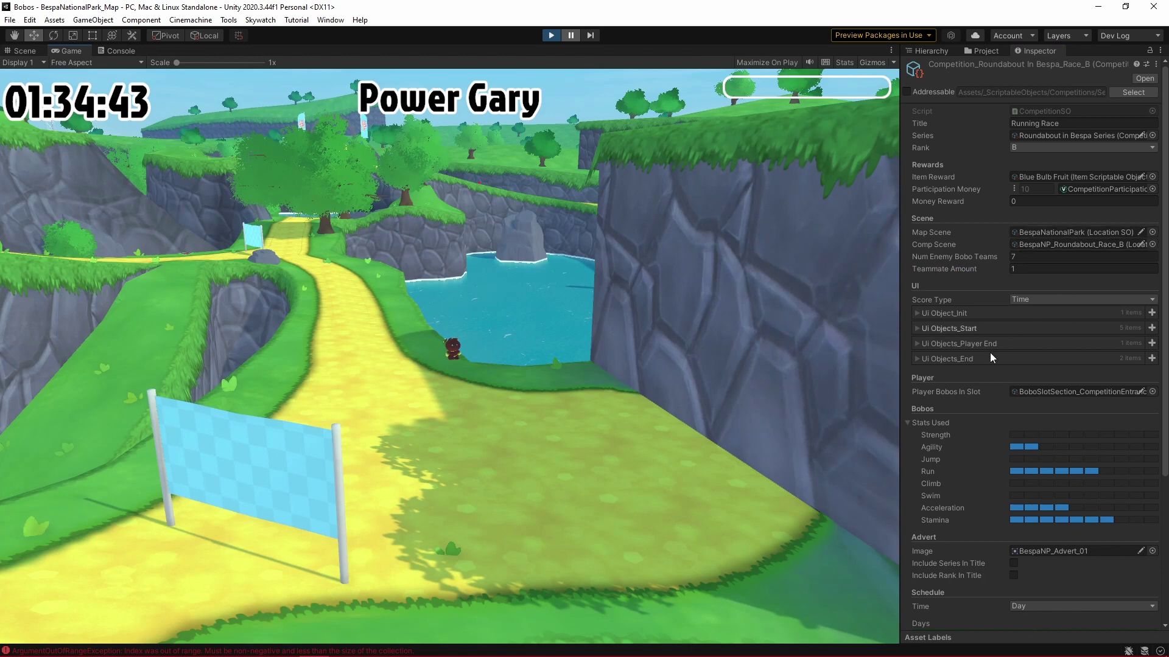
{"action": "left_click", "coordinate": [29, 52]}
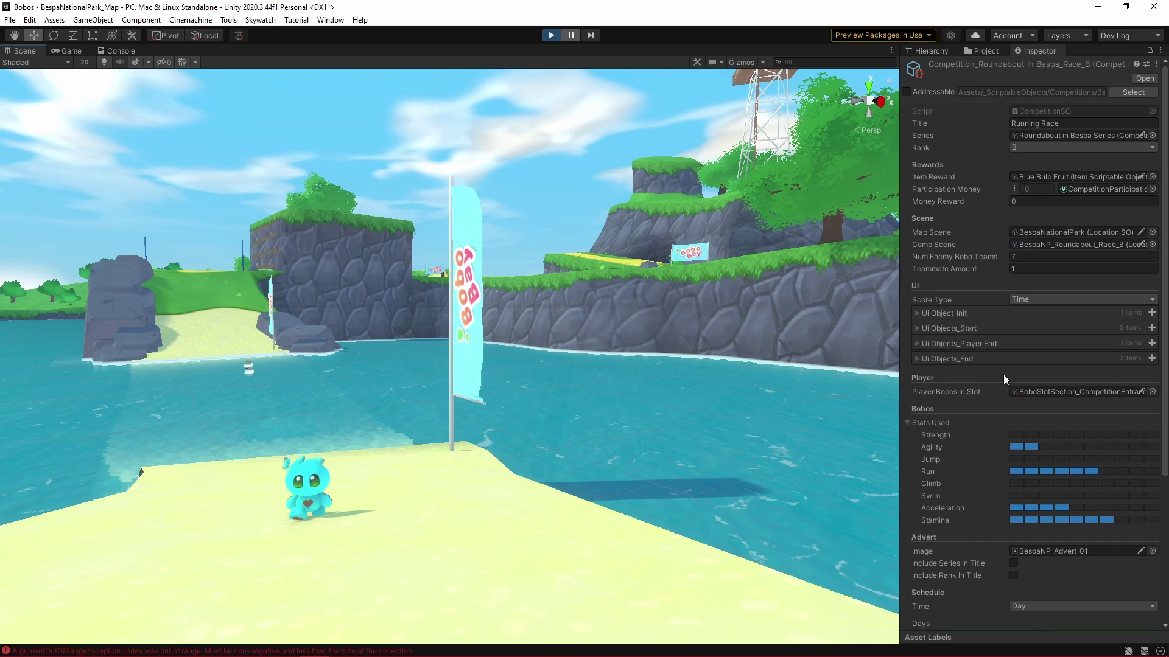
{"action": "scroll", "coordinate": [1003, 374], "scroll_direction": "down", "scroll_amount": 5}
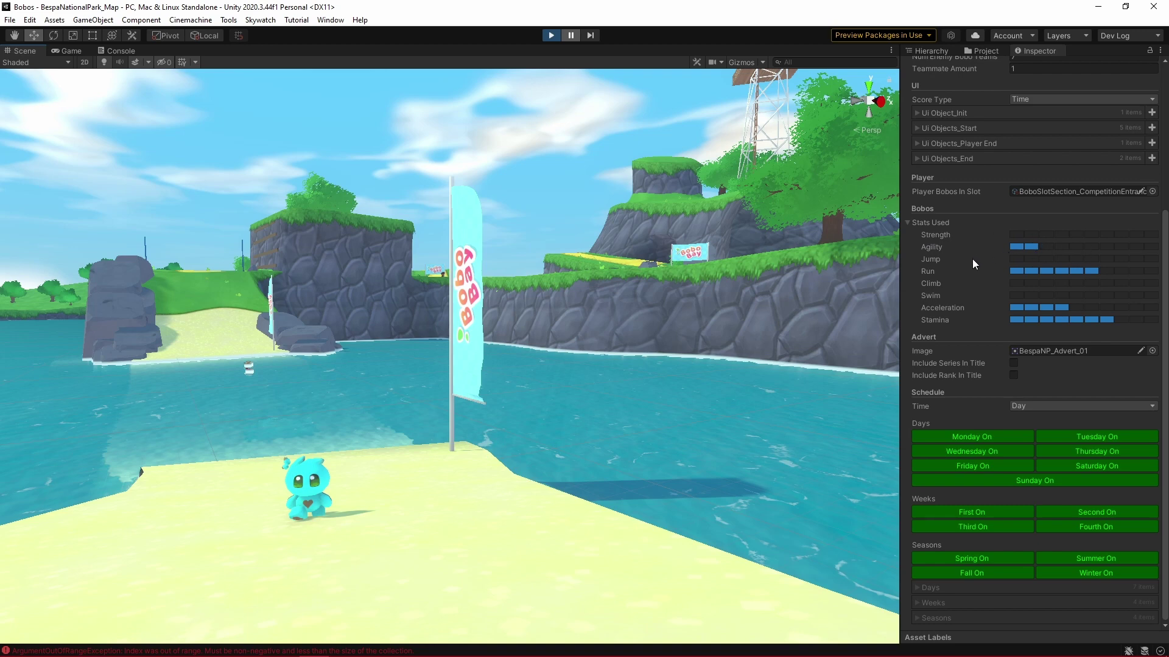
{"action": "scroll", "coordinate": [1004, 250], "scroll_direction": "up", "scroll_amount": 5}
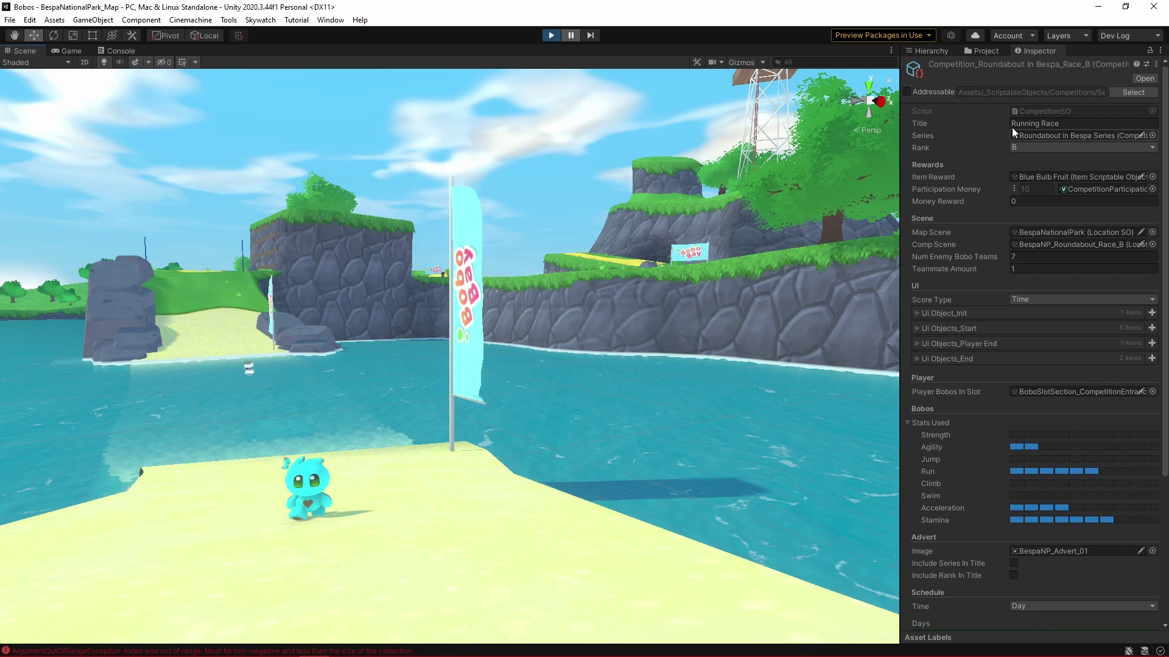
{"action": "scroll", "coordinate": [1021, 308], "scroll_direction": "down", "scroll_amount": 5}
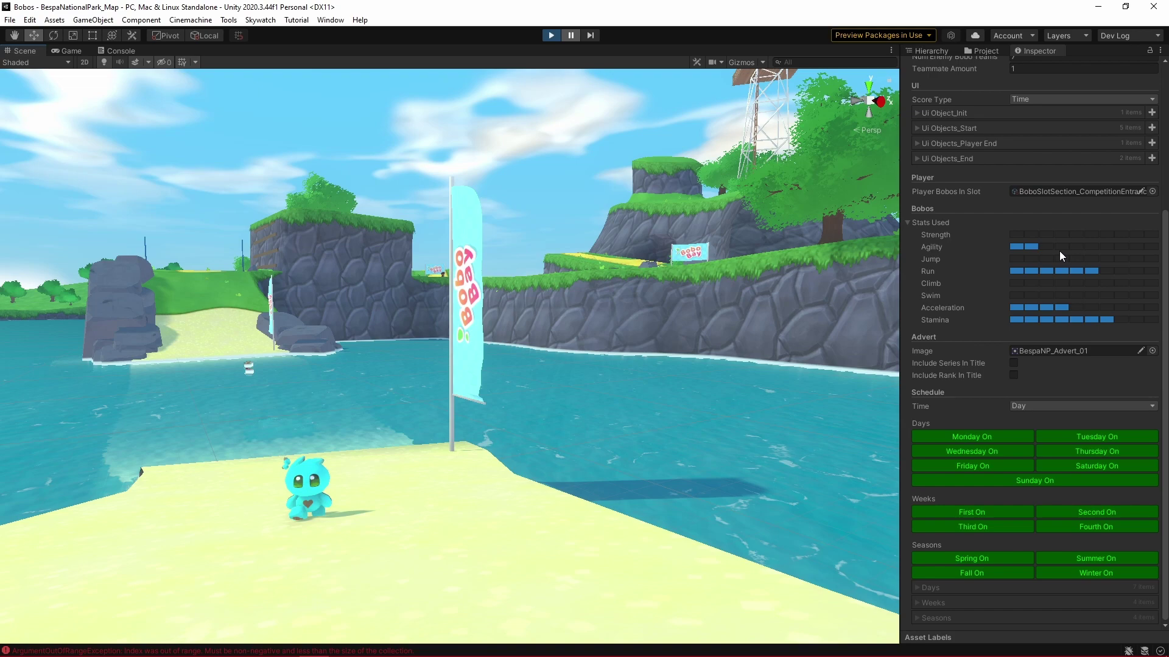
{"action": "scroll", "coordinate": [1059, 251], "scroll_direction": "up", "scroll_amount": 5}
{"action": "scroll", "coordinate": [1086, 167], "scroll_direction": "down", "scroll_amount": 5}
{"action": "scroll", "coordinate": [1072, 231], "scroll_direction": "up", "scroll_amount": 5}
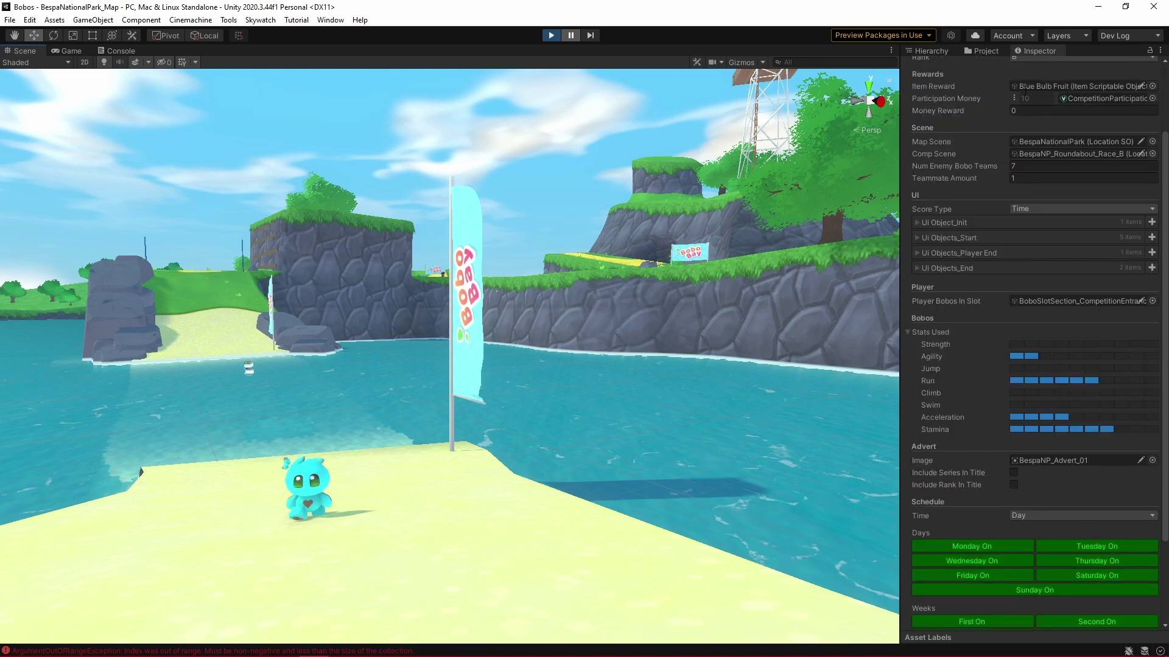
{"action": "scroll", "coordinate": [1042, 180], "scroll_direction": "down", "scroll_amount": 5}
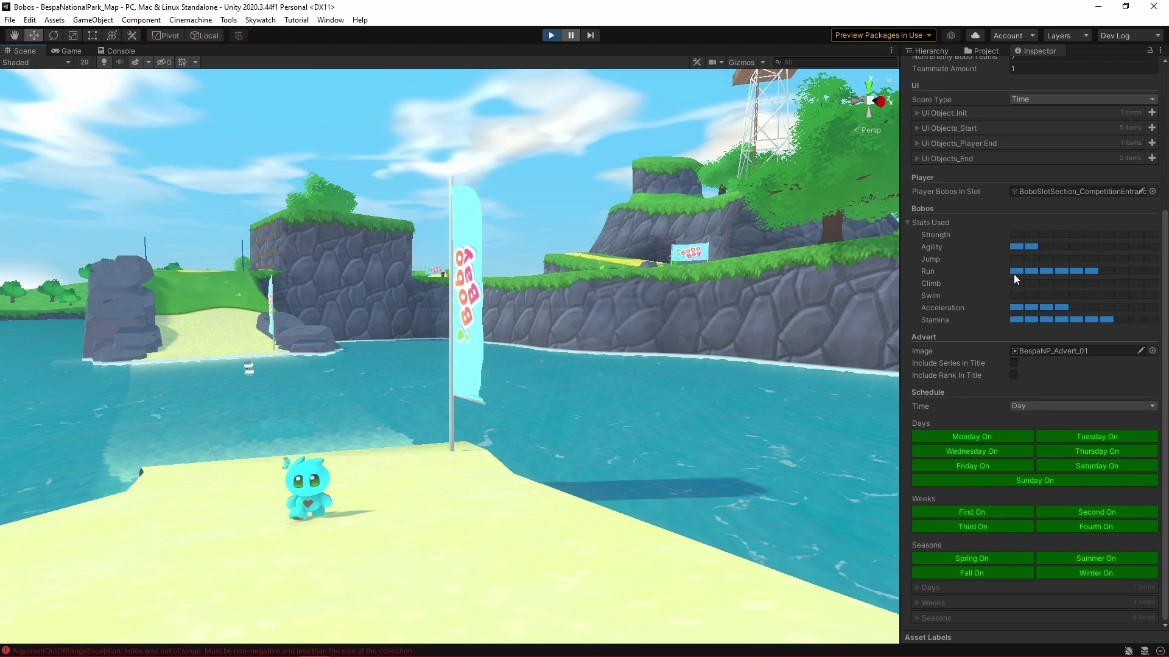
Step: Set the competition's Run stat to eight bars and restrict its schedule to Summer by switching off Spring, Fall and Winter
{"action": "left_click", "coordinate": [1111, 271]}
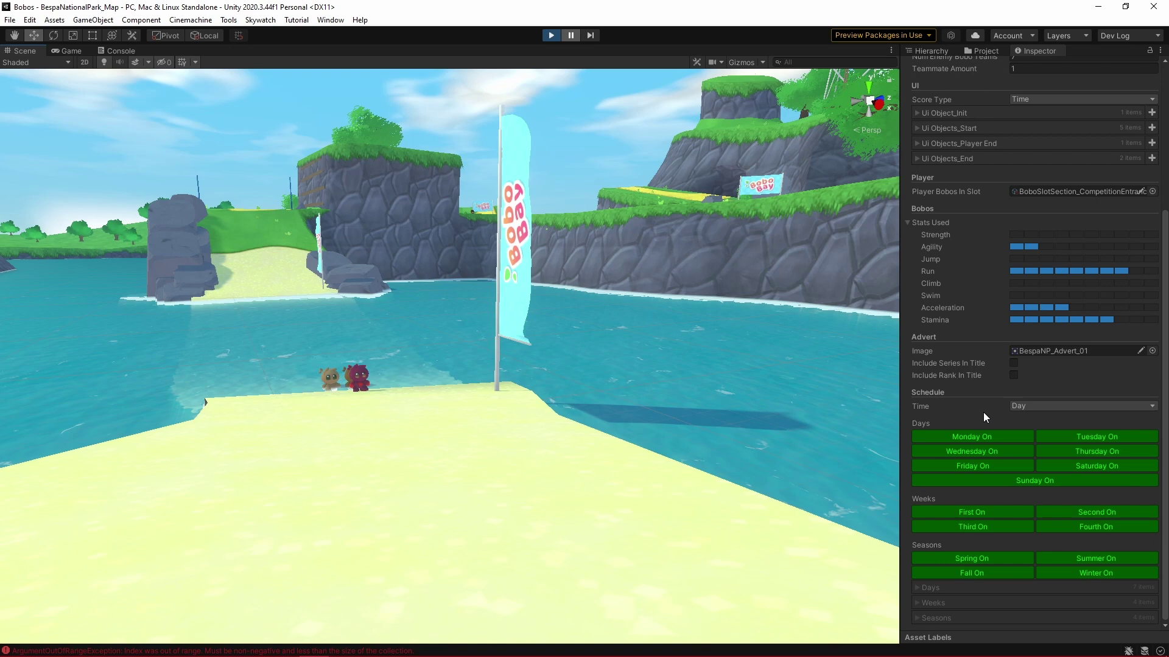
{"action": "left_click", "coordinate": [1015, 559]}
{"action": "left_click", "coordinate": [1009, 574]}
{"action": "left_click", "coordinate": [1069, 576]}
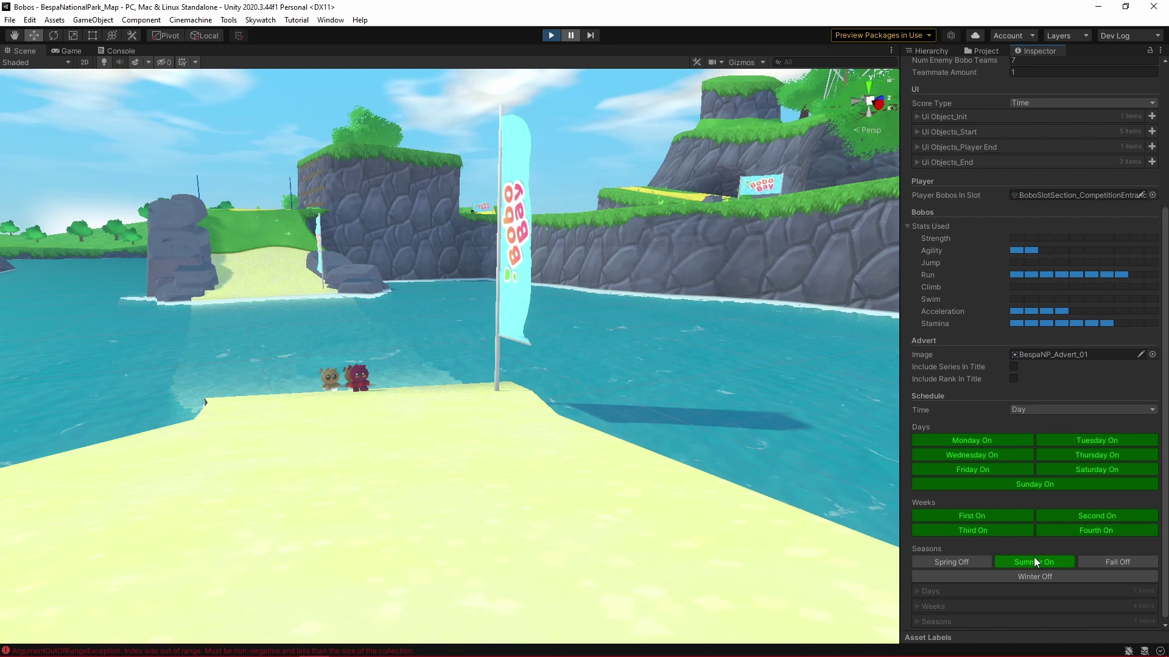
{"action": "scroll", "coordinate": [1033, 557], "scroll_direction": "down", "scroll_amount": 1}
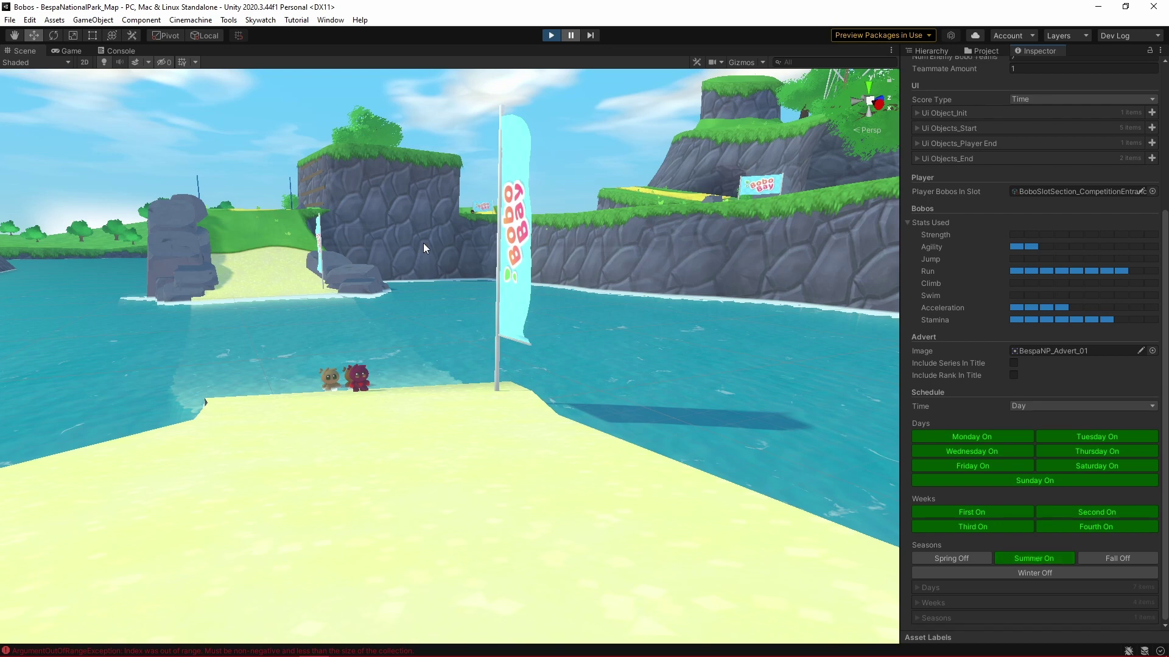
Step: Examine the race course from the cliffs across the yellow paths to the Bobo Bay arch and the flagged archway
{"action": "right_click_drag", "start_coordinate": [424, 248], "coordinate": [443, 272]}
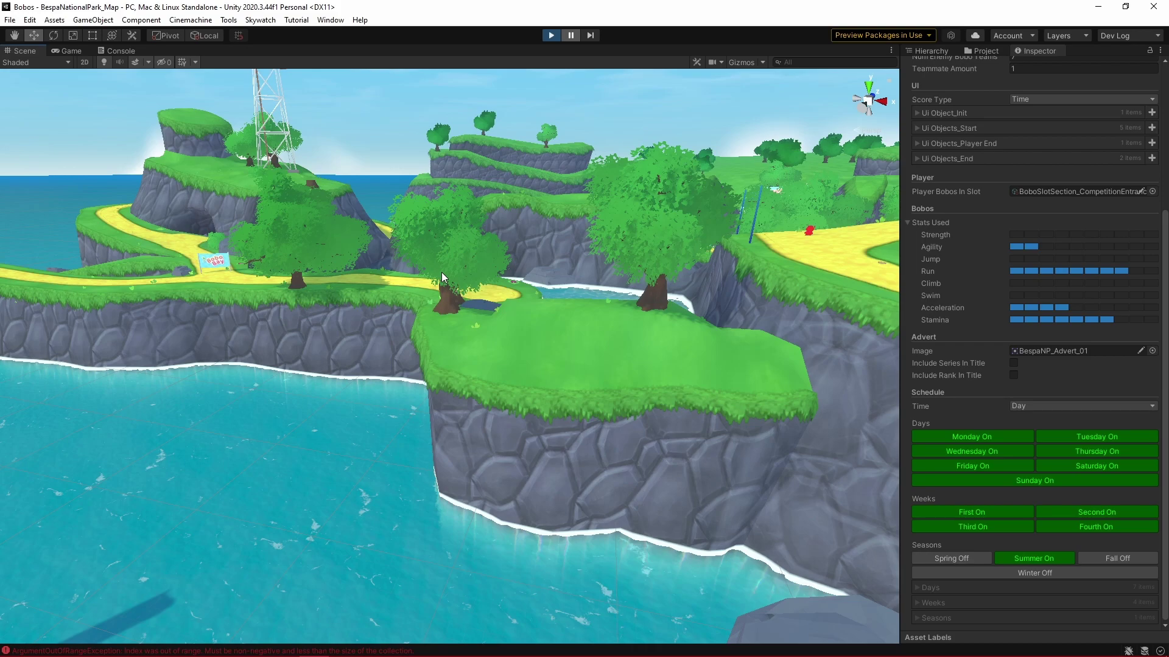
{"action": "right_click_drag", "start_coordinate": [630, 339], "coordinate": [810, 329]}
{"action": "key", "text": "w"}
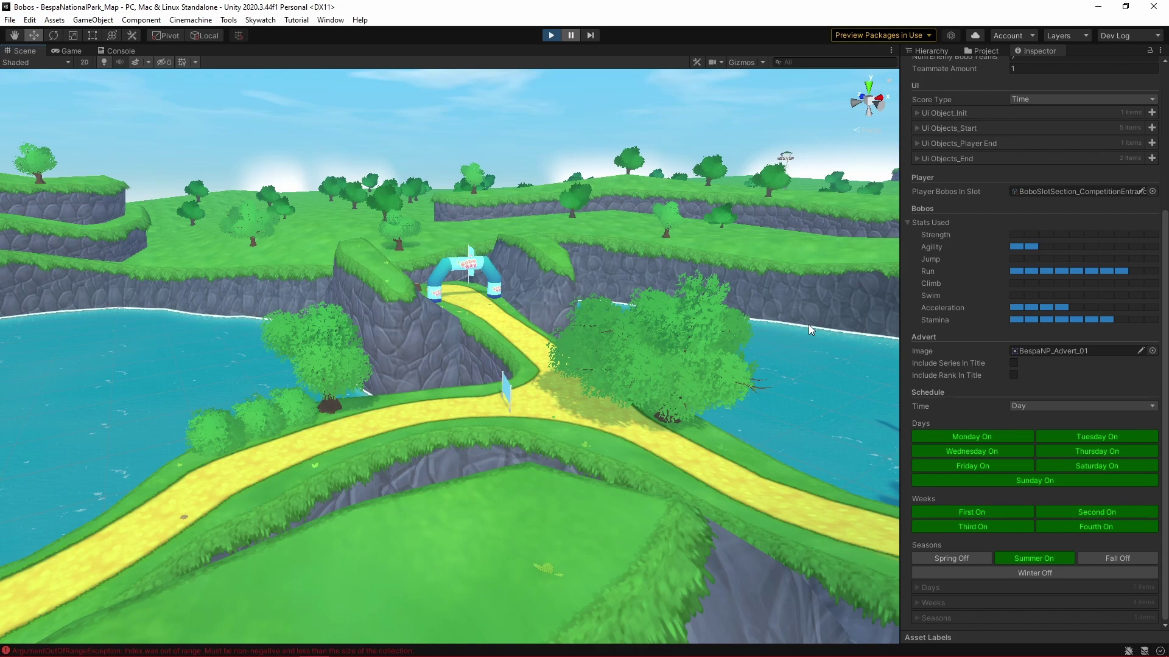
{"action": "right_click_drag", "start_coordinate": [700, 394], "coordinate": [753, 395]}
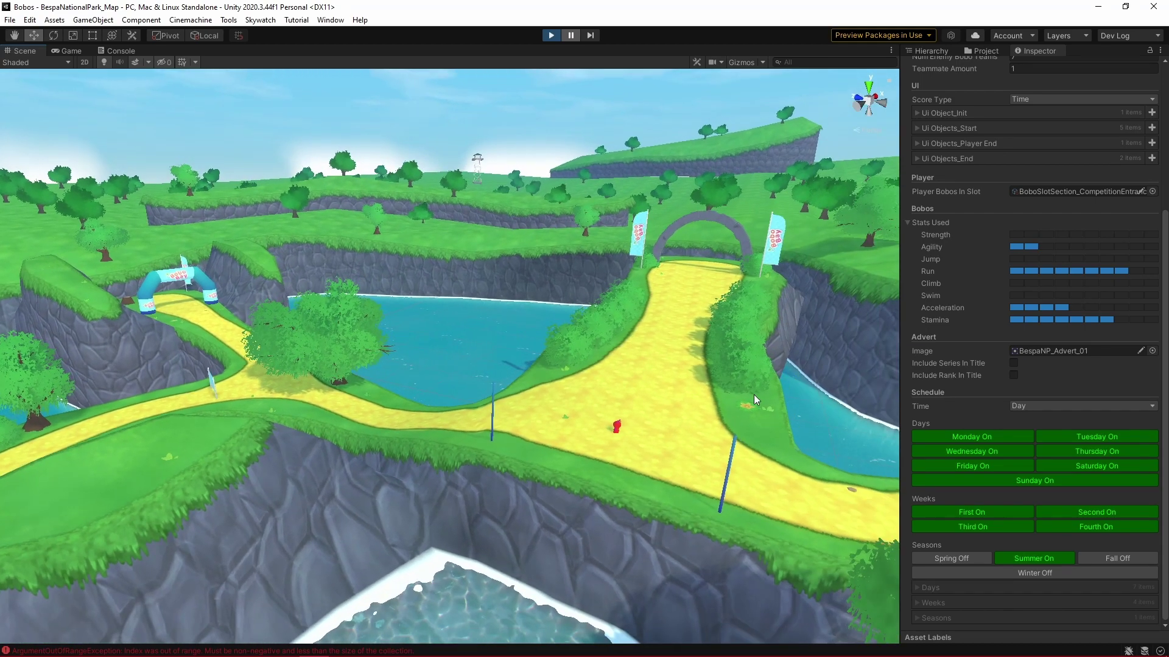